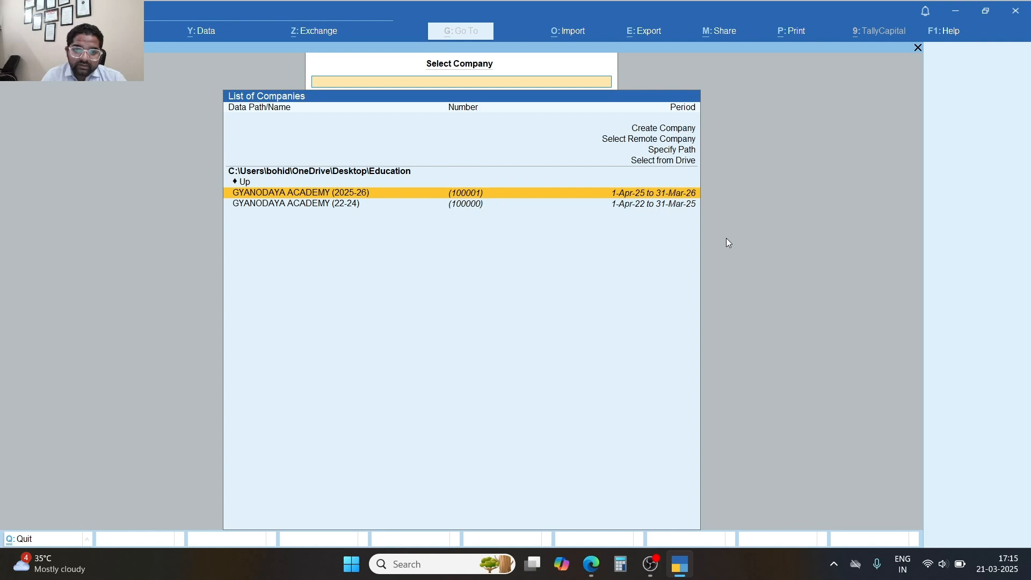
Open the GYANODAYA ACADEMY (2025-26) company and log in with the username and password.
key(Return)
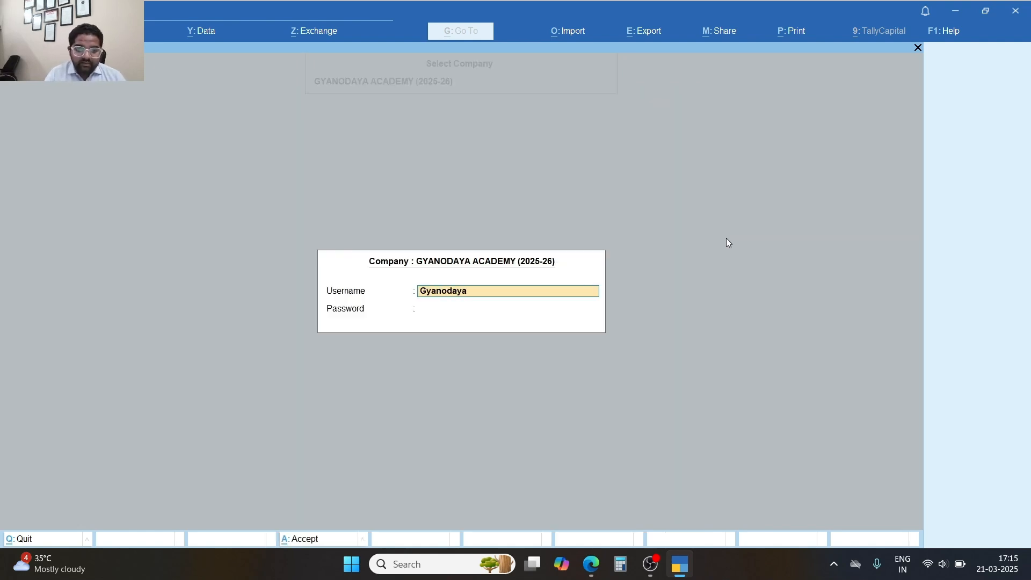
key(Return)
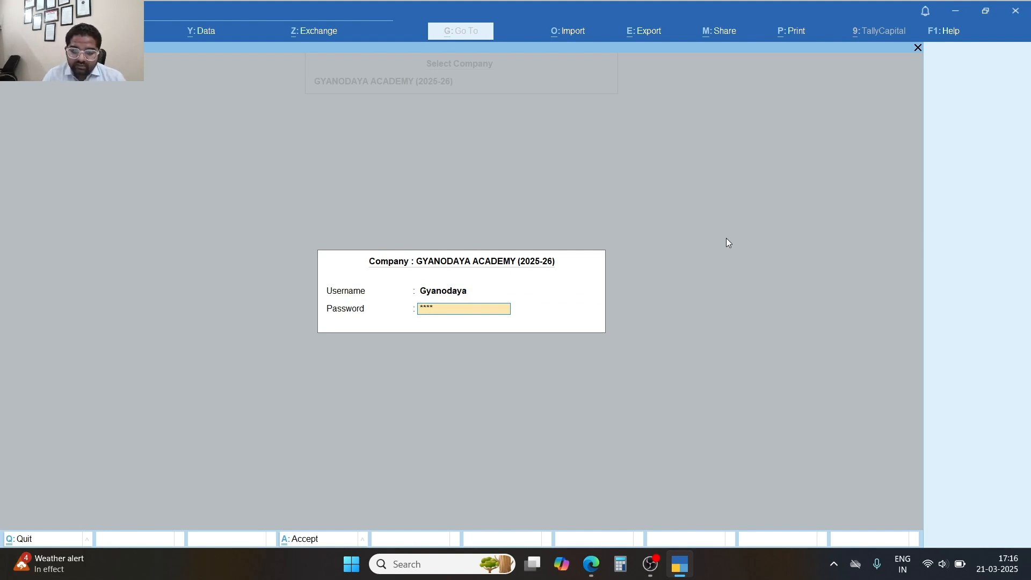
key(Return)
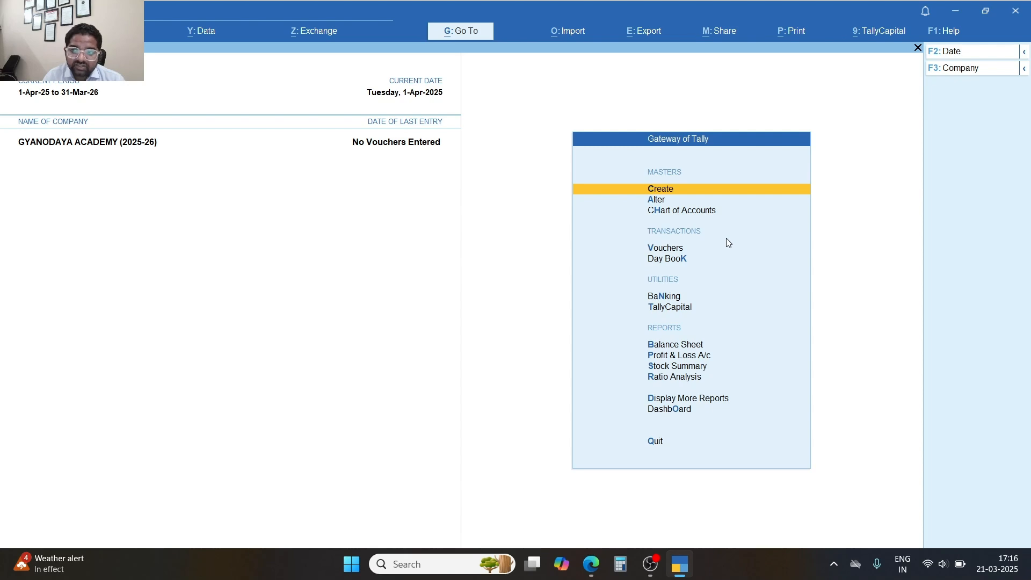
Minimize TallyPrime, create a new Microsoft Word Document on the desktop and open it.
click(954, 11)
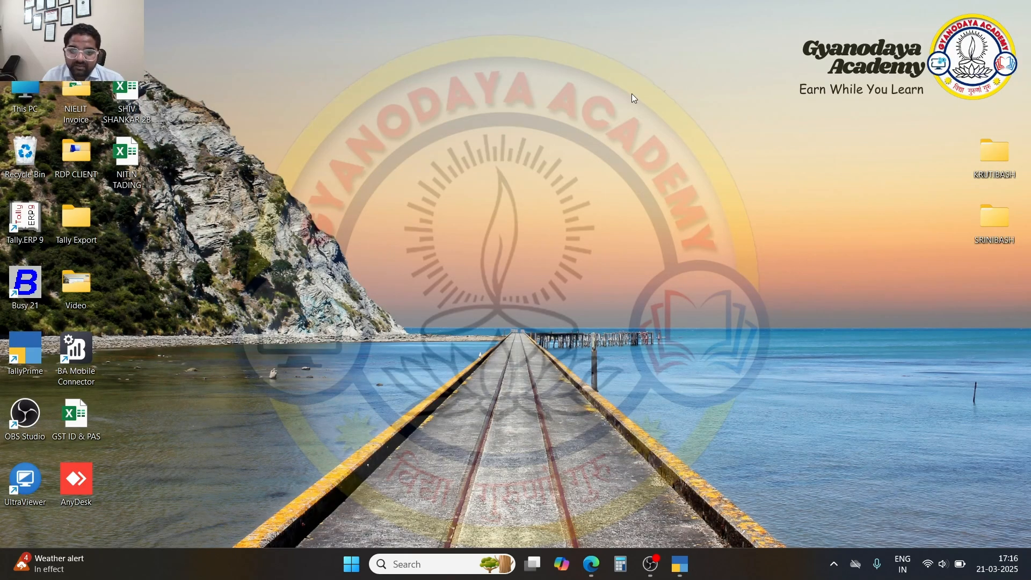
right_click(588, 193)
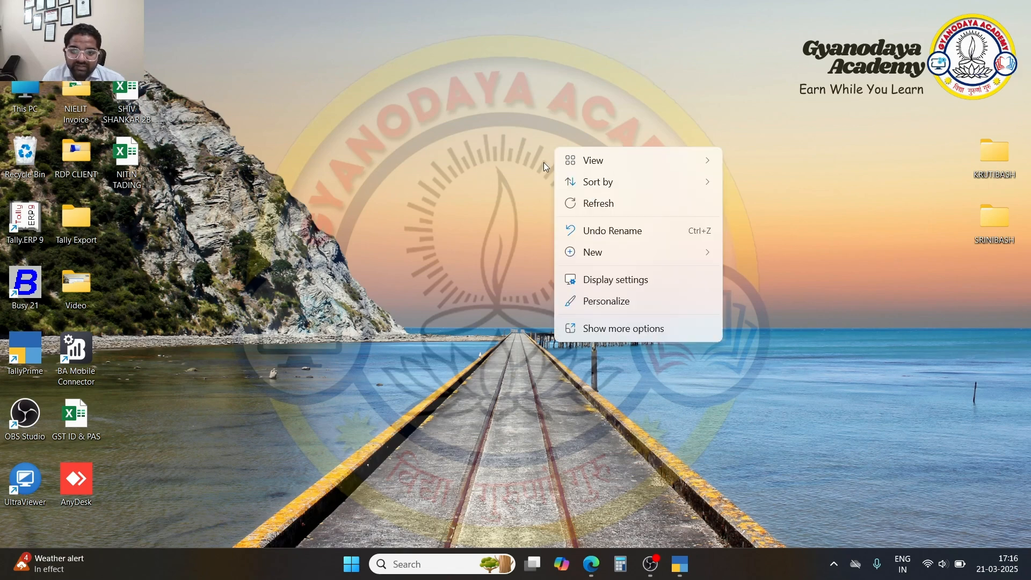
mouse_move(600, 260)
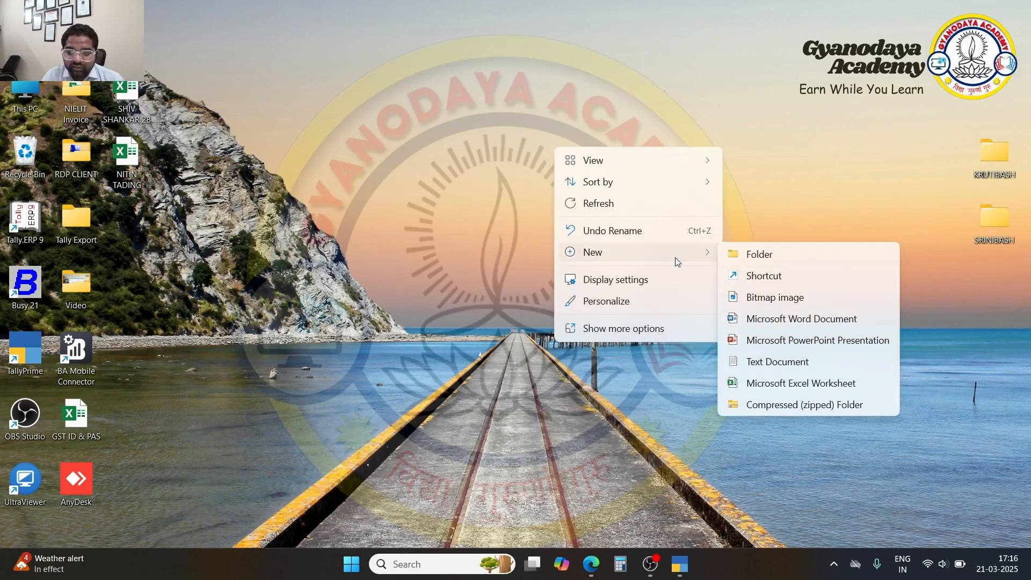
click(773, 323)
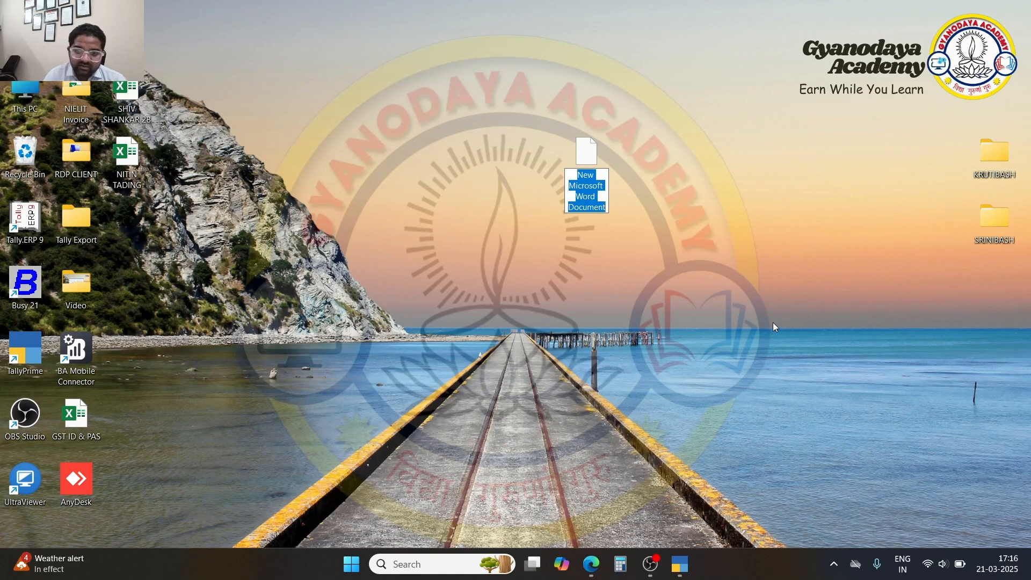
double_click(585, 183)
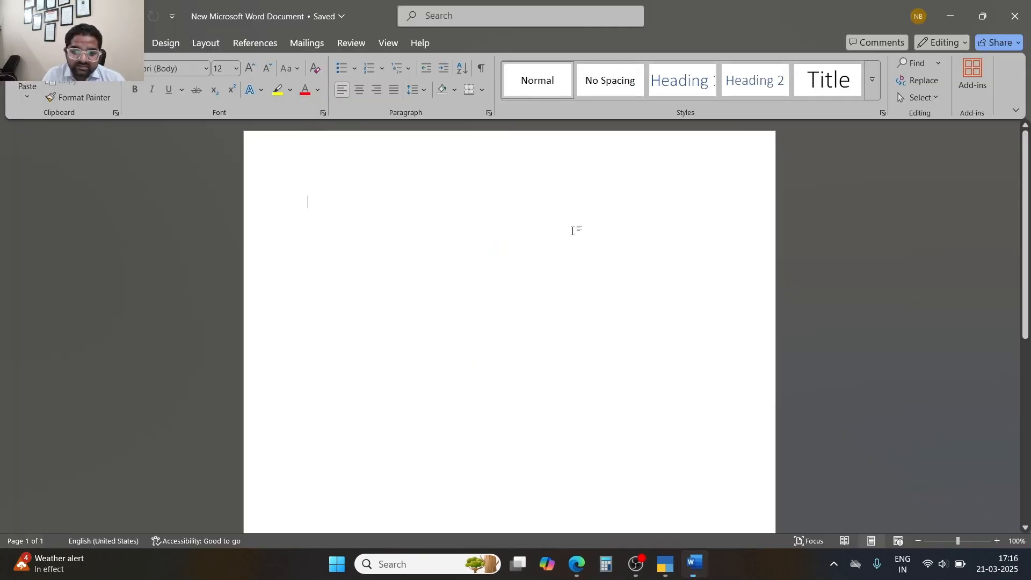
Type a 'GST NO . VOUCHER SERIES' heading and a 'Tax Invoice .. GST/2025-26/01' line.
text(GST NO )
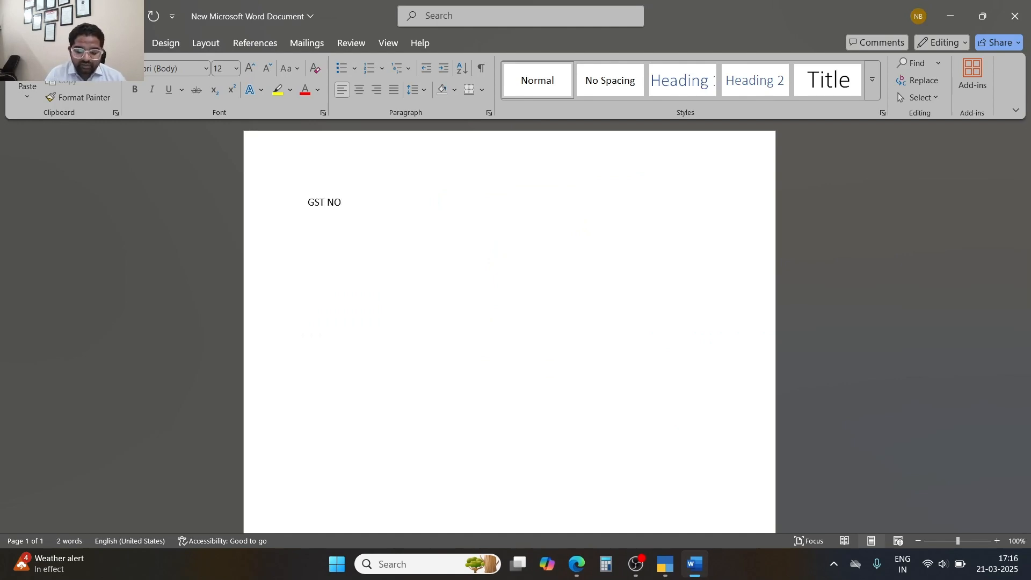
text(.      )
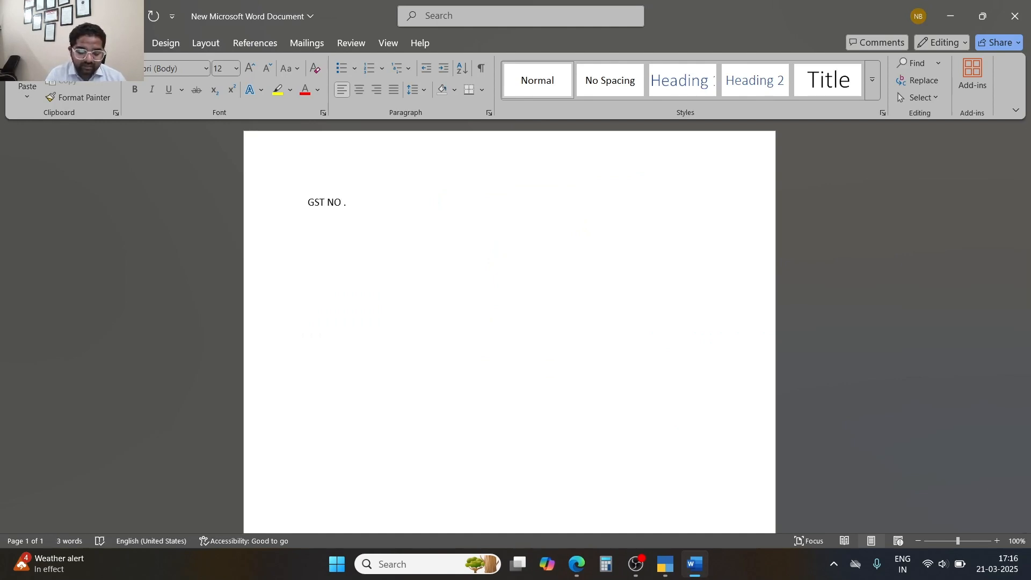
text(VOUCHER)
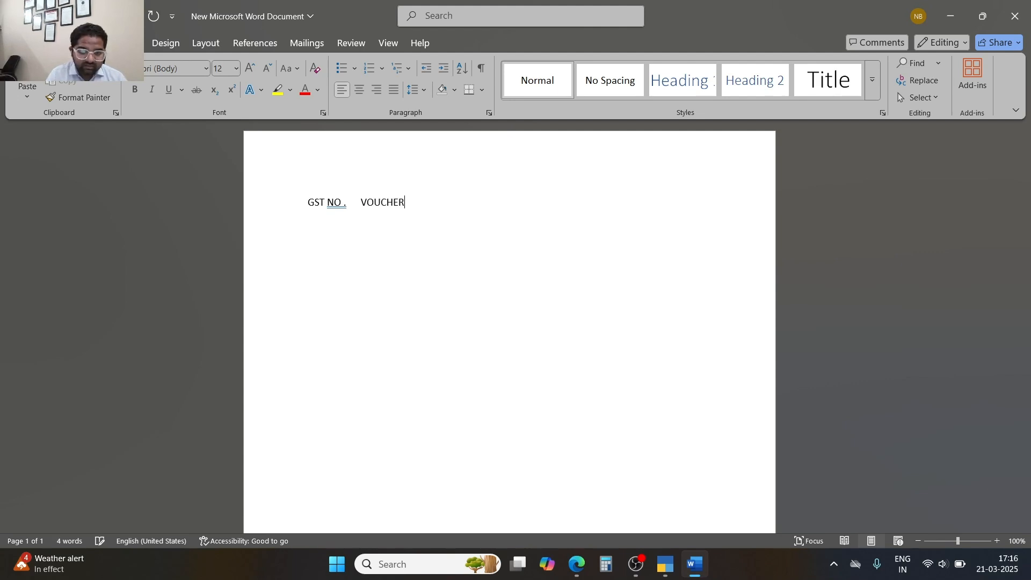
text( SERIES)
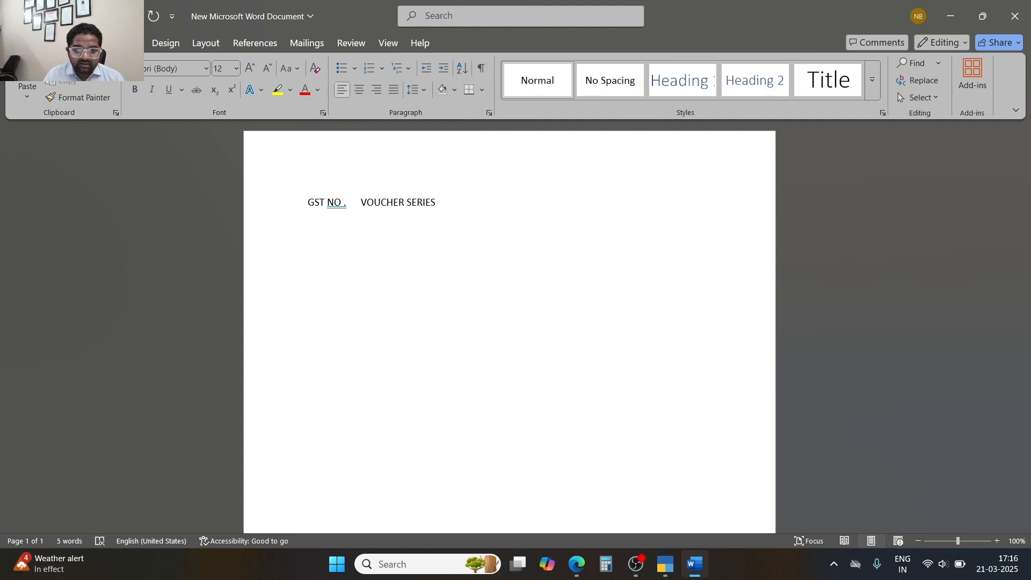
key(Return)
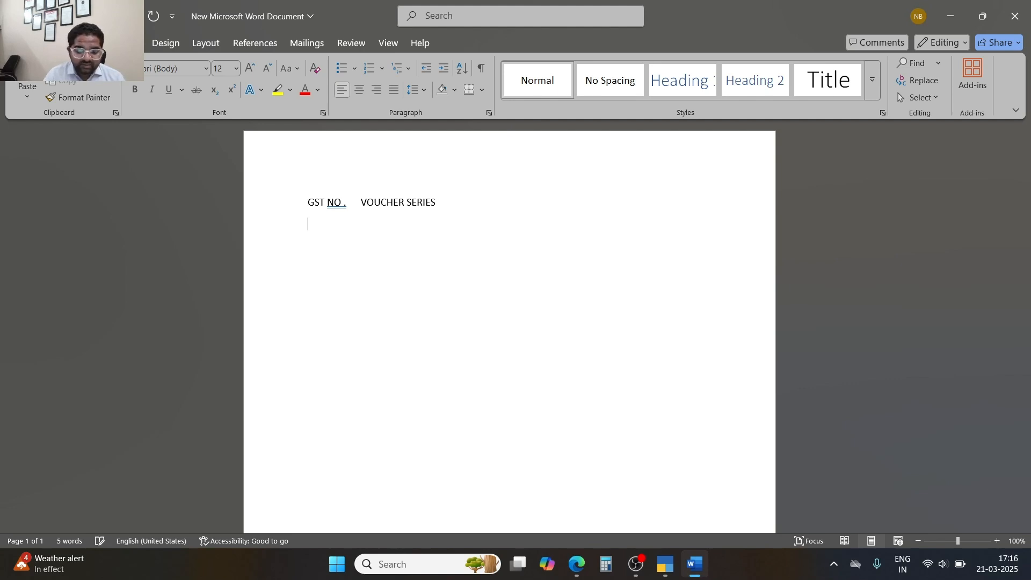
text(Tax)
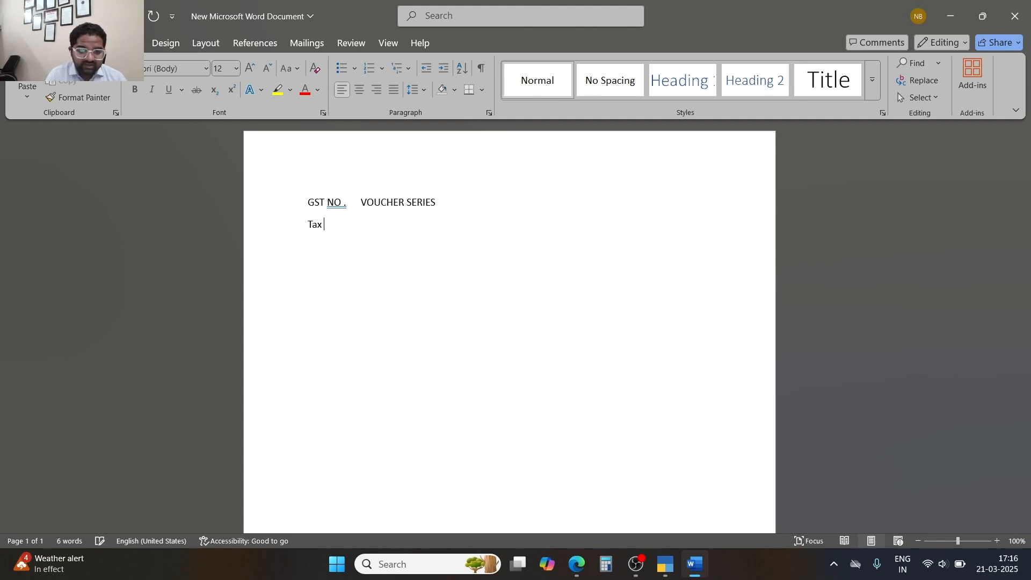
text( Invoi)
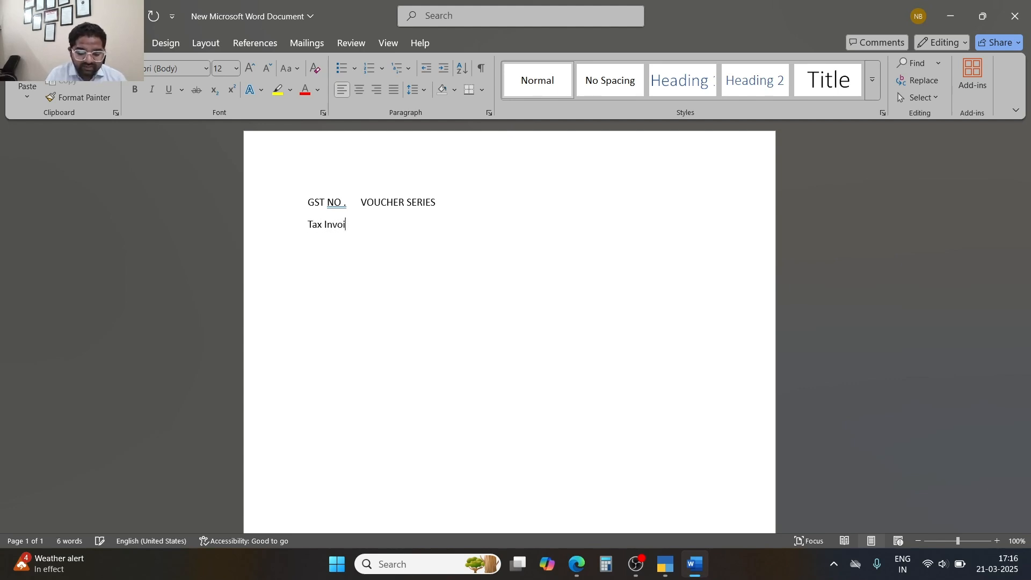
text(ce ..)
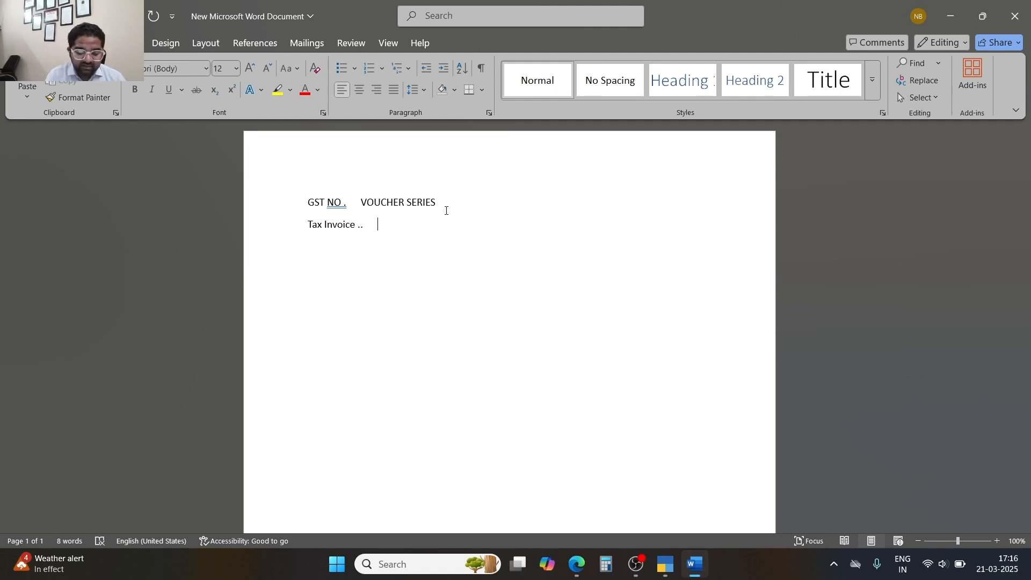
text(      GS)
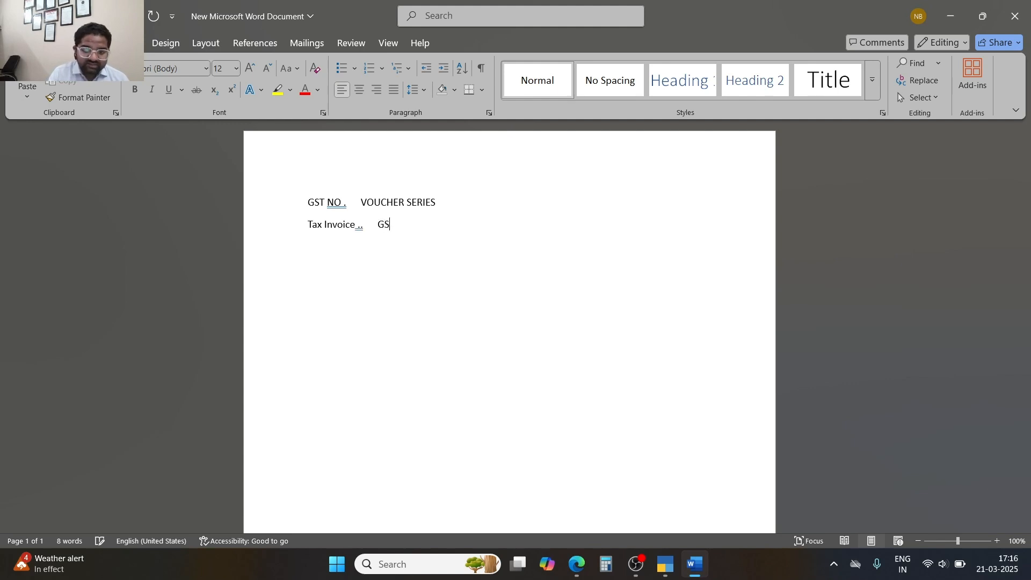
text(T/2025-25)
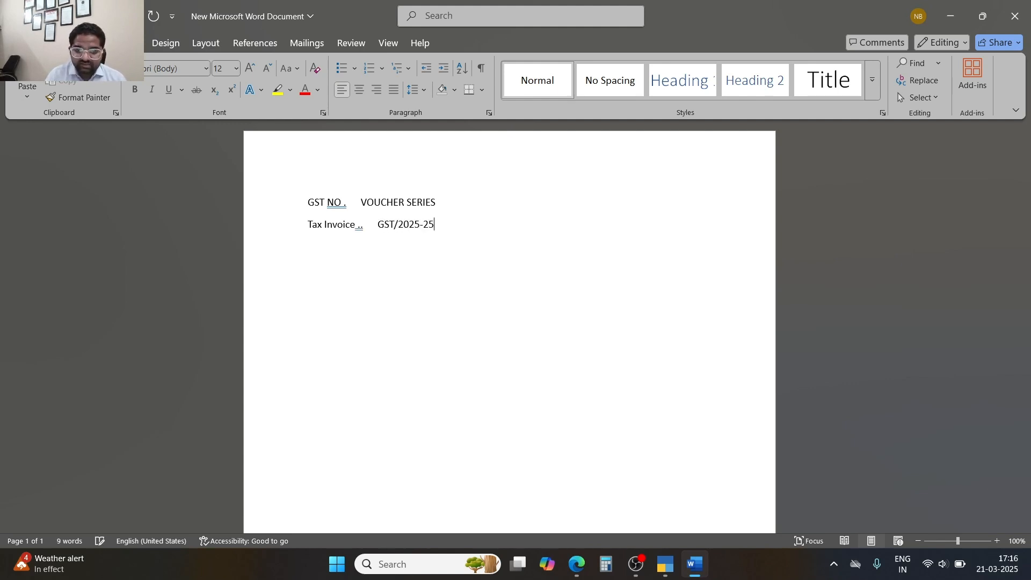
key(BackSpace)
text(6/01)
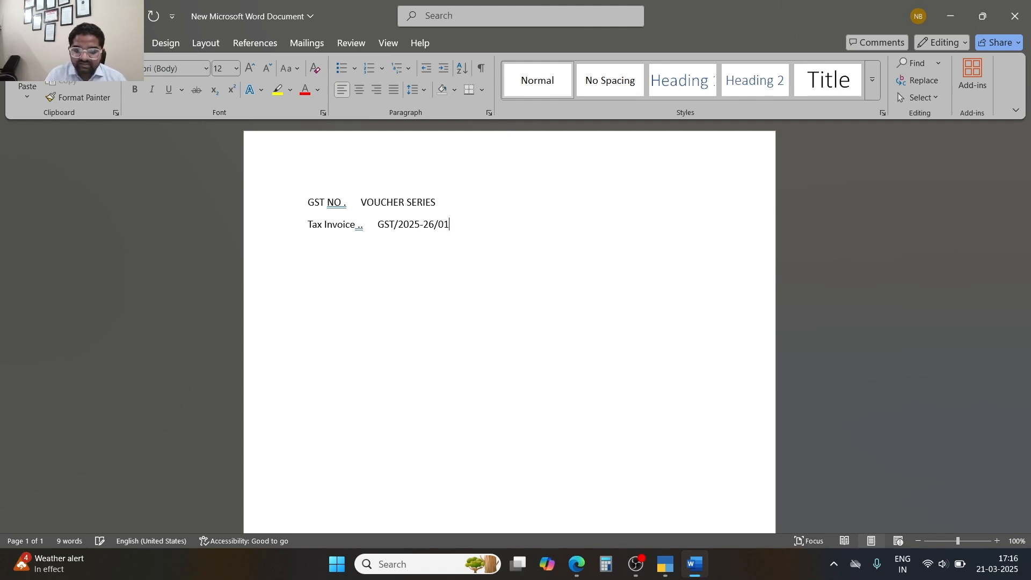
key(Return)
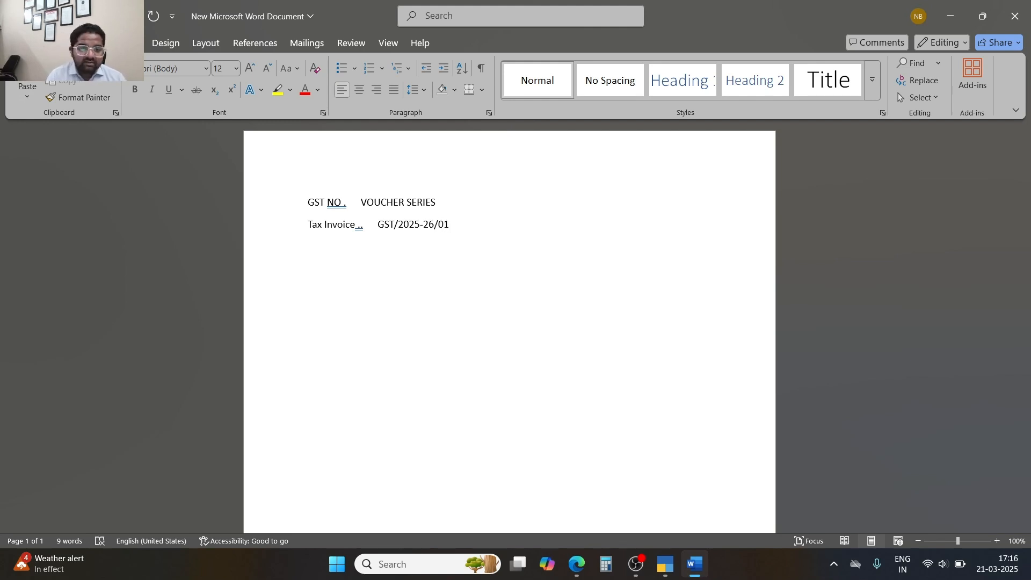
Add a 'NON GST VOUCHER SERIES' heading with a 'Sale ..... b2c/1/25-26' line below it.
key(Return)
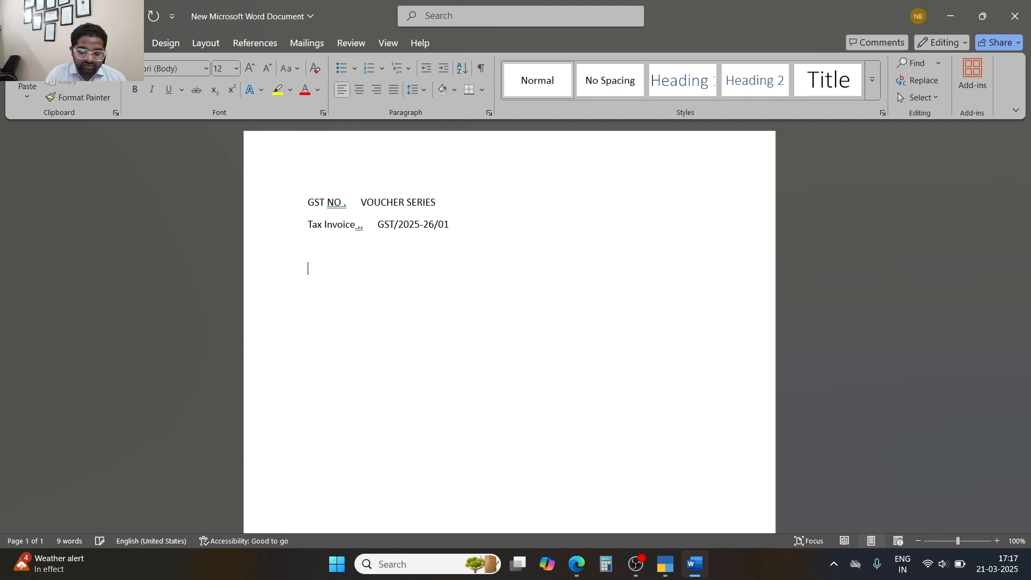
text(NON GST )
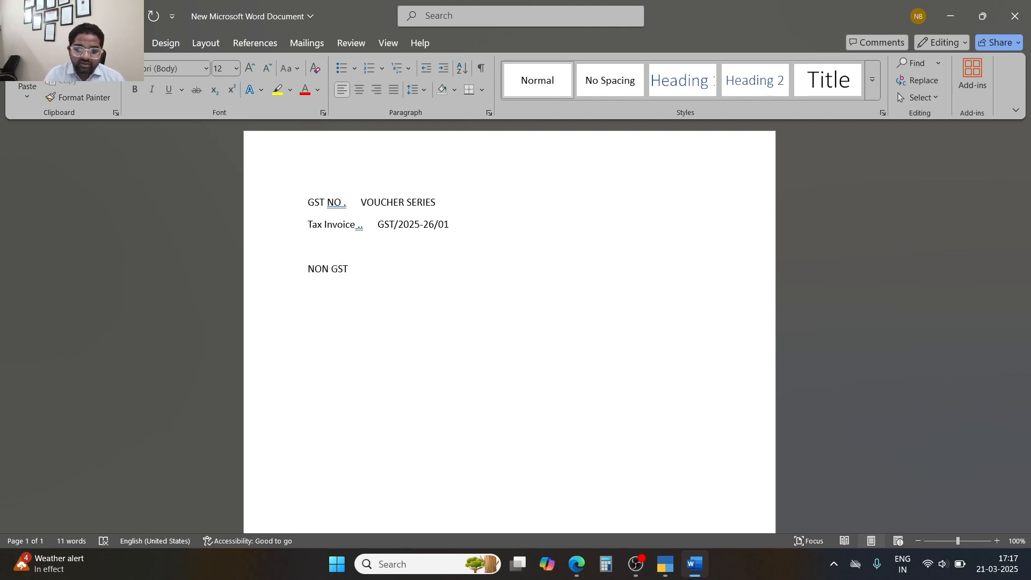
text(VOUCHE)
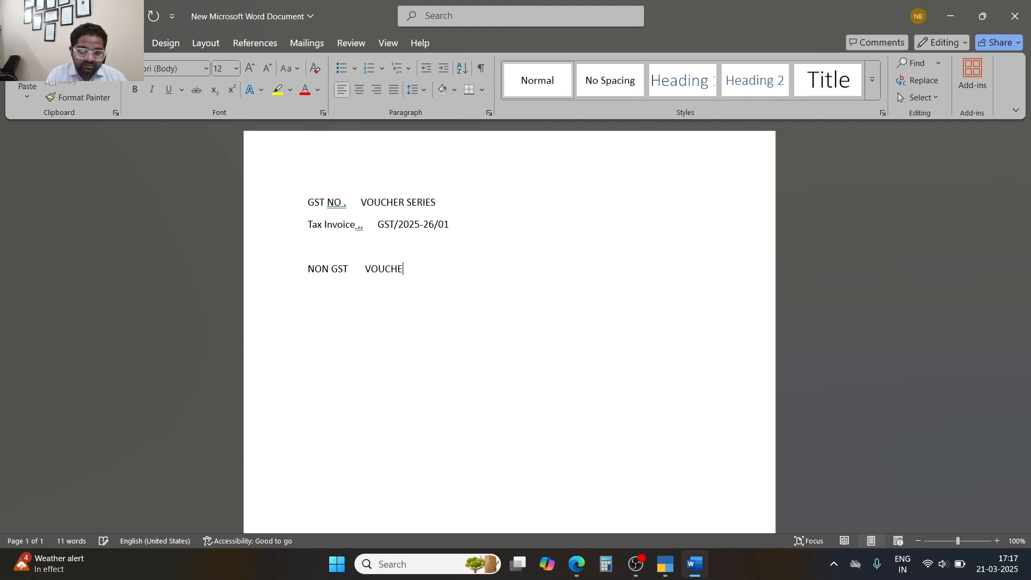
key(BackSpace)
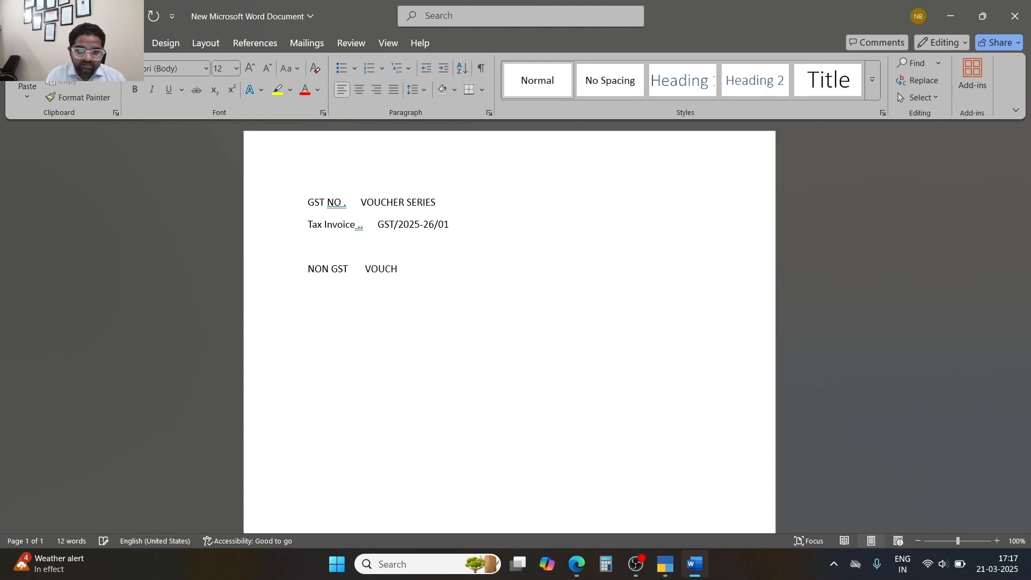
text(ER SERI)
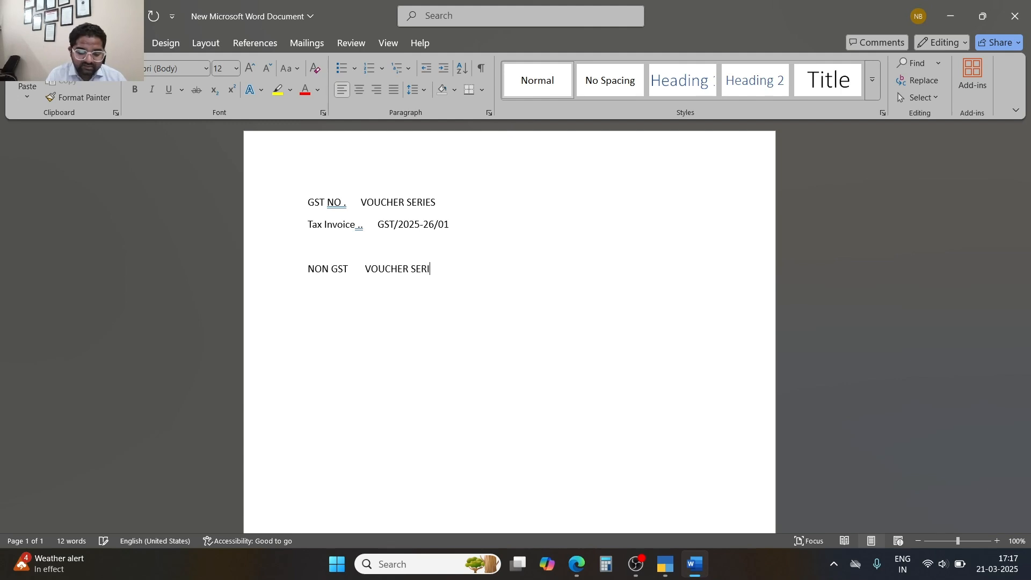
text(ES)
key(Return)
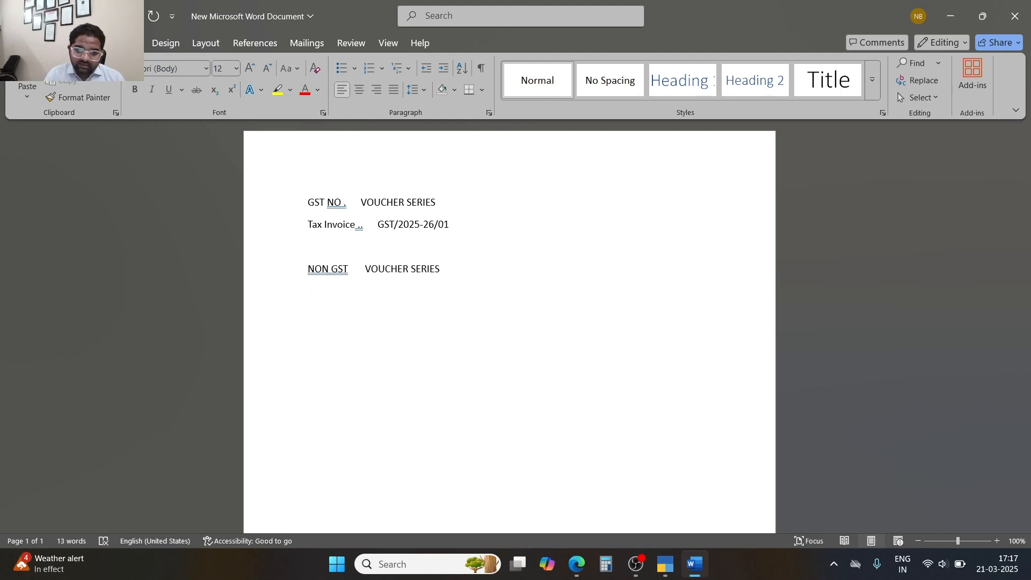
key(Return)
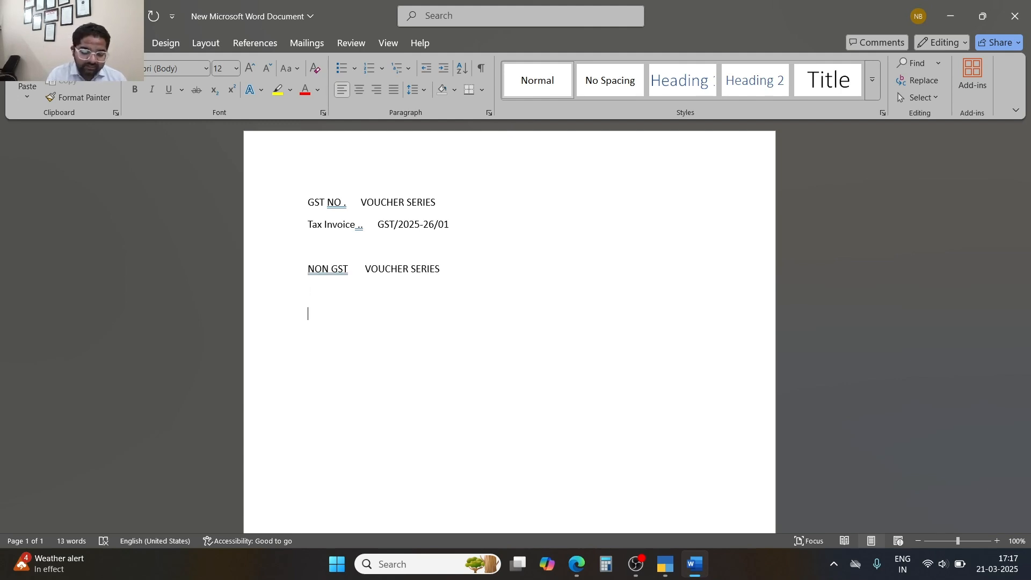
text(Sale )
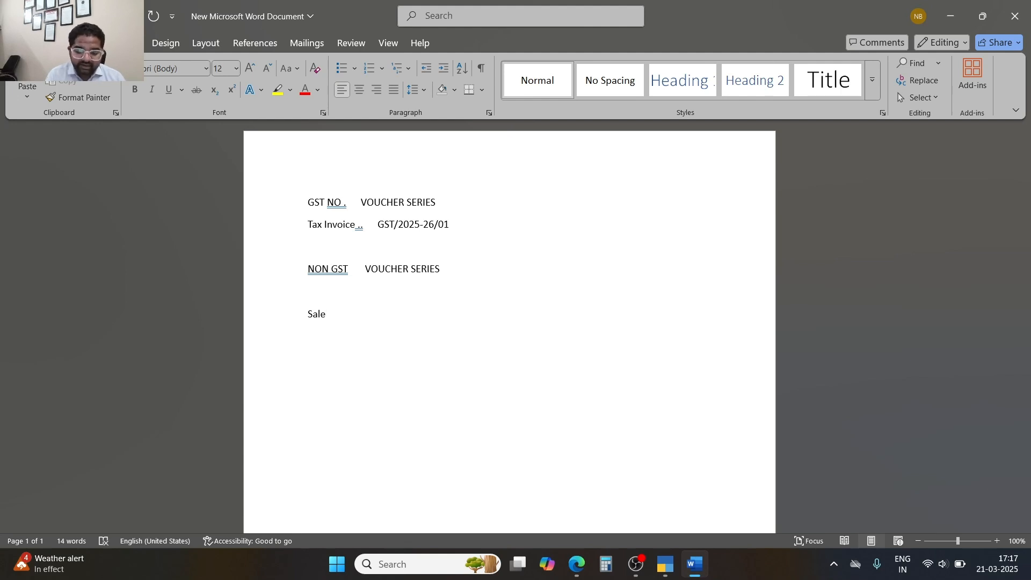
text(..... b2)
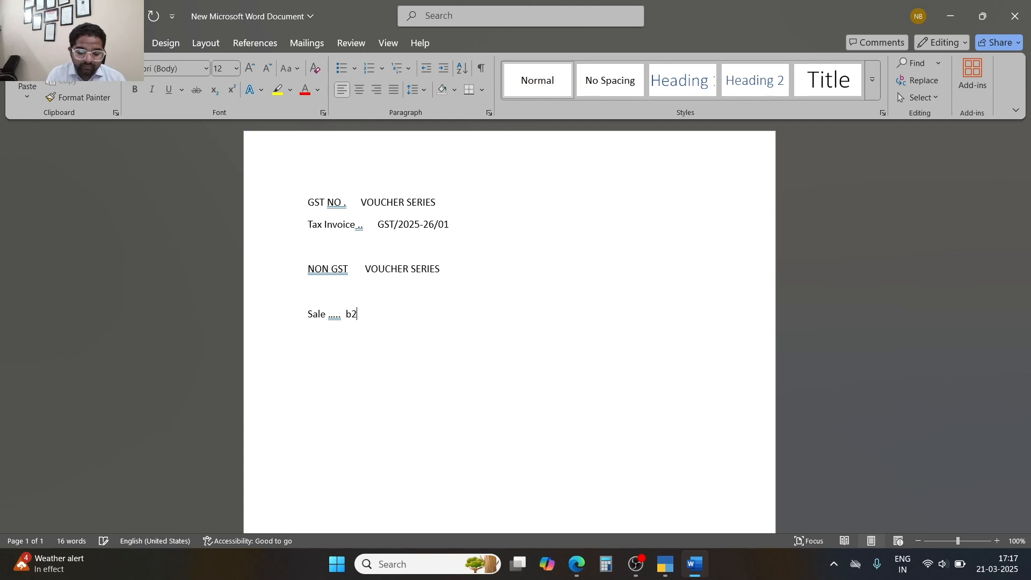
text(c/)
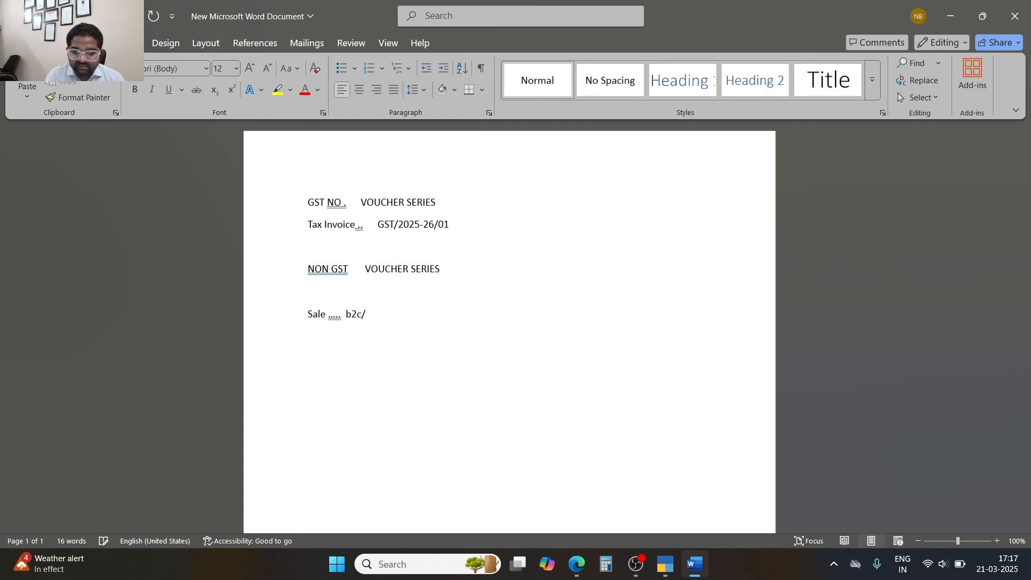
text(1/25-26)
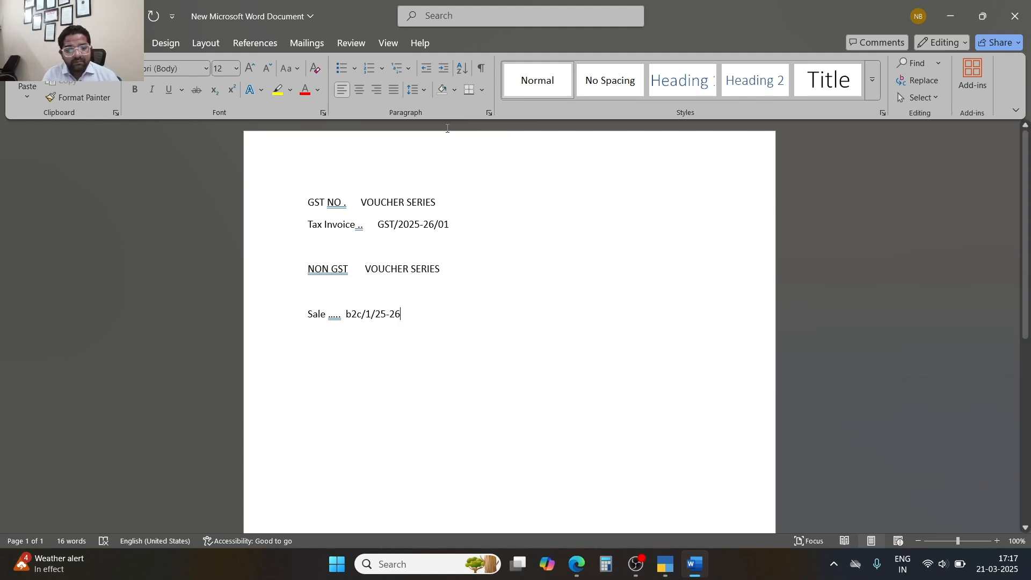
Highlight the GST/2025-26/01 and b2c/1/25-26 series, then return to TallyPrime.
drag(454, 224, 377, 224)
drag(409, 313, 345, 314)
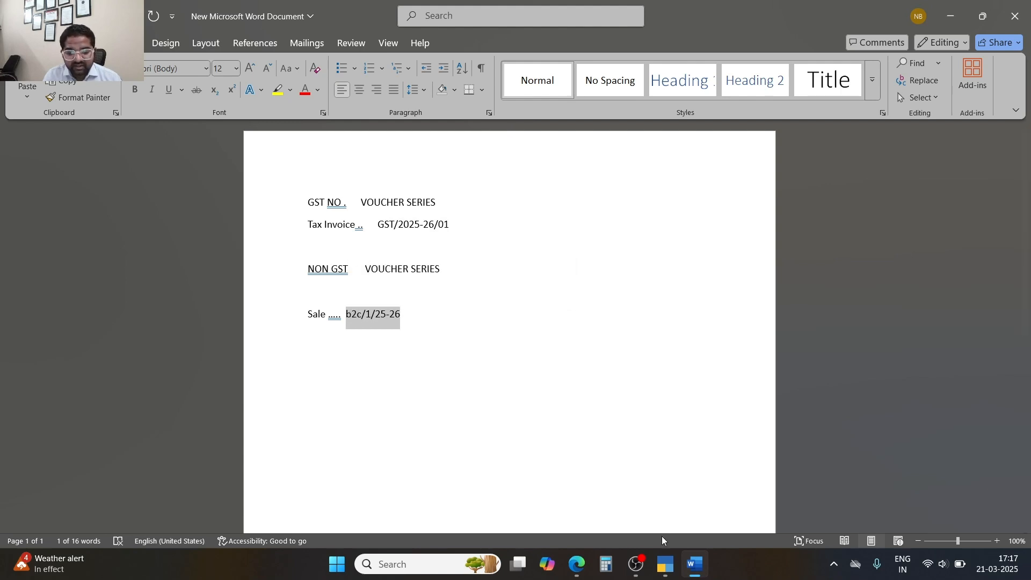
click(665, 564)
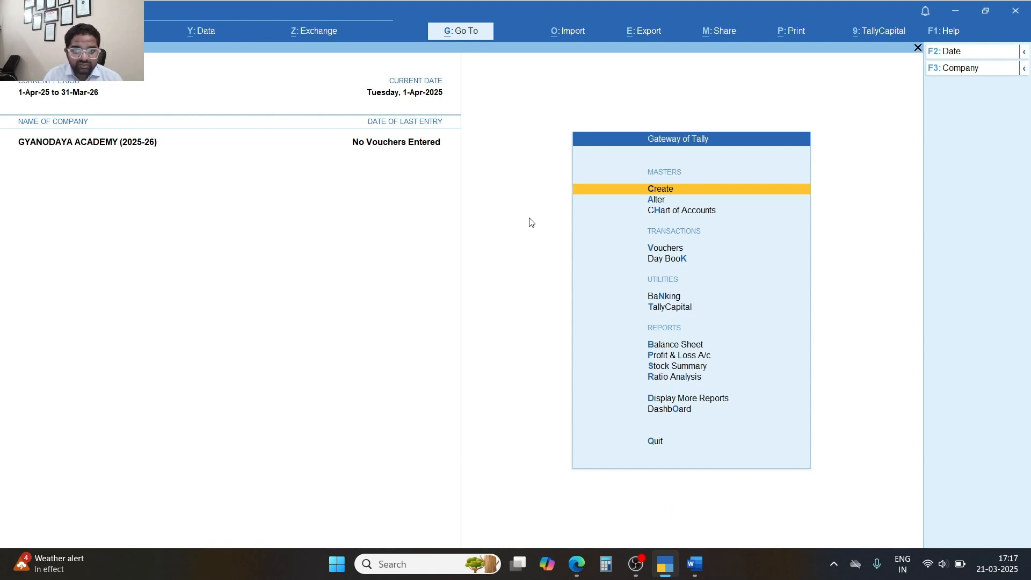
Abandon a new voucher type screen and open the list of existing voucher types to alter.
key(Return)
key(Down)
key(Down)
key(Down)
key(Down)
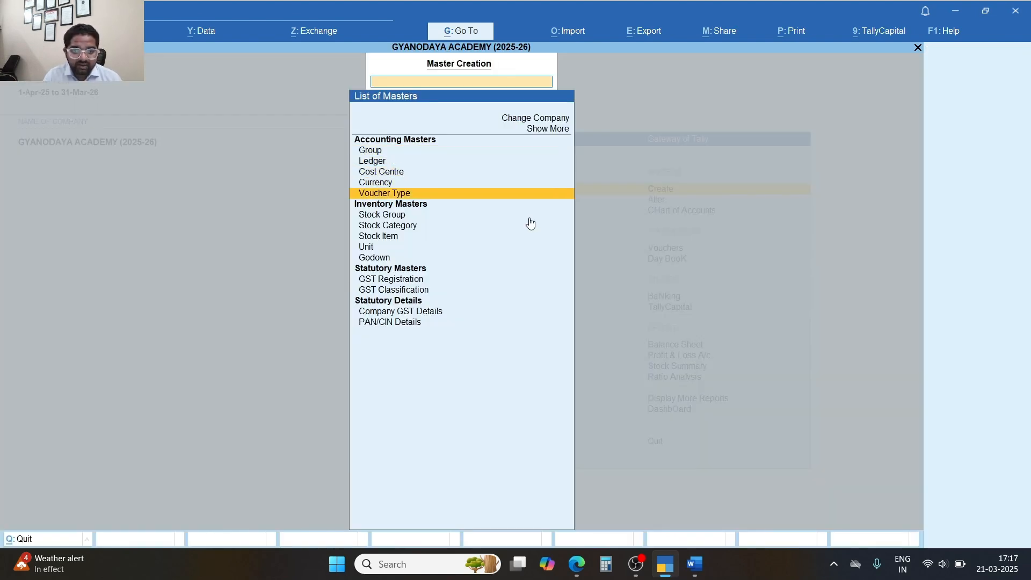
key(Return)
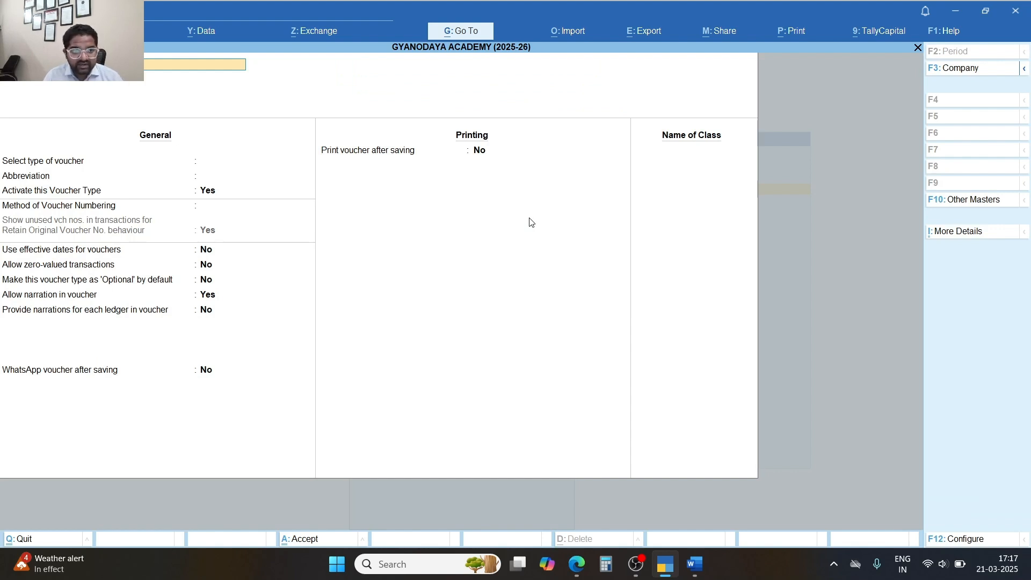
key(Escape)
key(y)
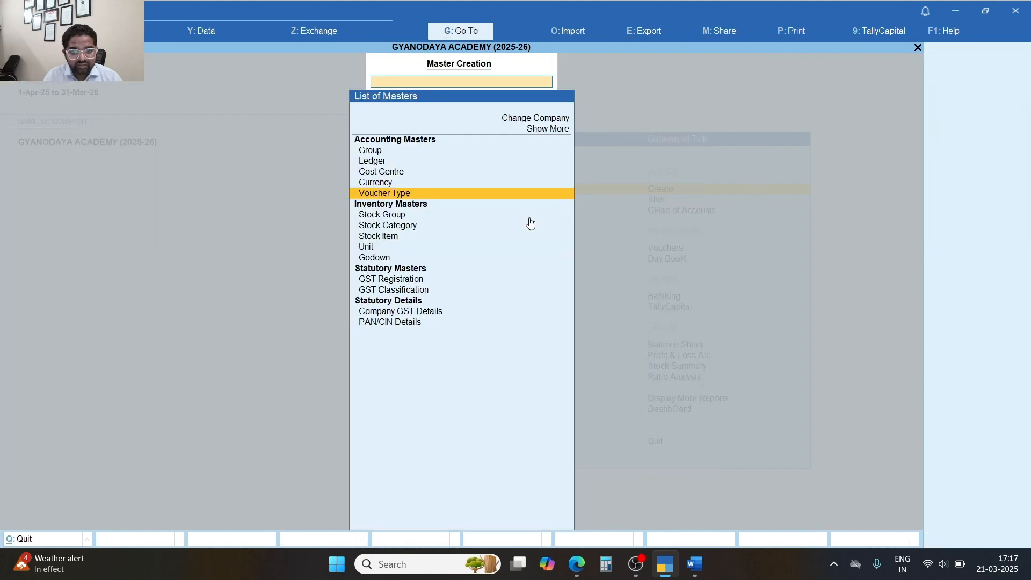
key(Escape)
key(Down)
key(Return)
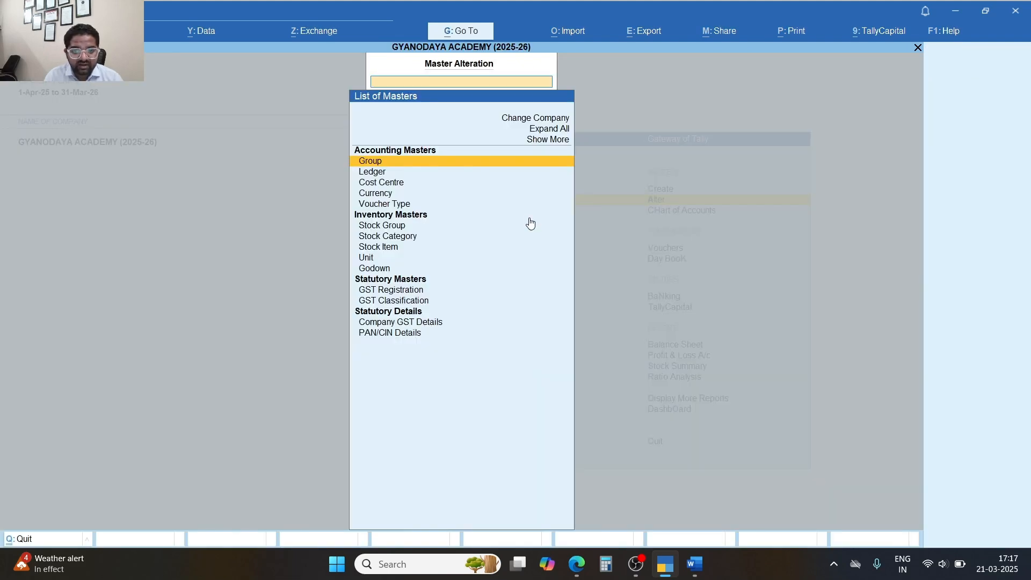
key(Down)
key(Down)
key(Down)
key(Down)
key(Return)
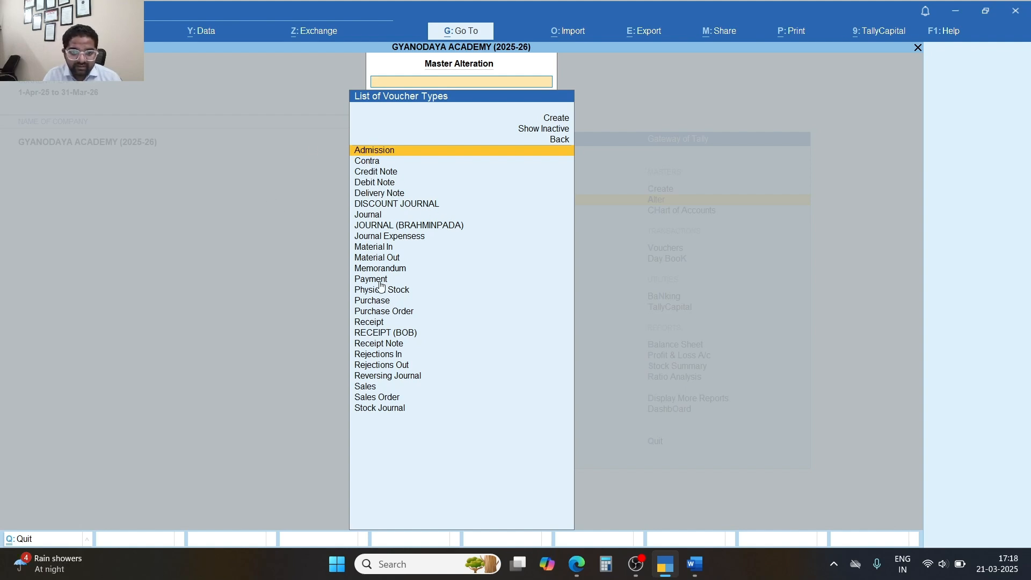
Filter the voucher types by 'S', compare Sales with Sales Order, then back out to Gateway.
click(373, 304)
text(S)
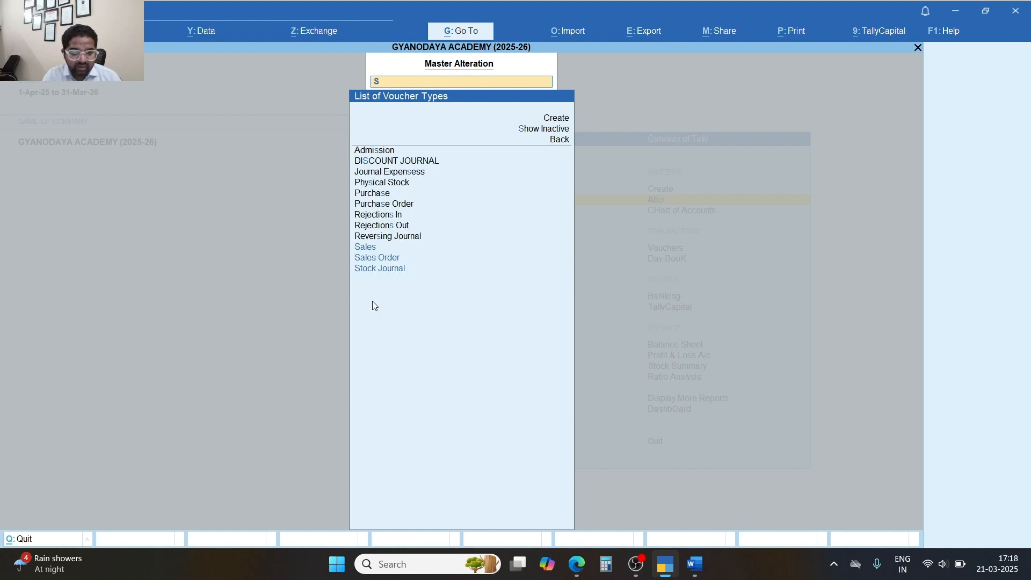
key(Down)
key(Down)
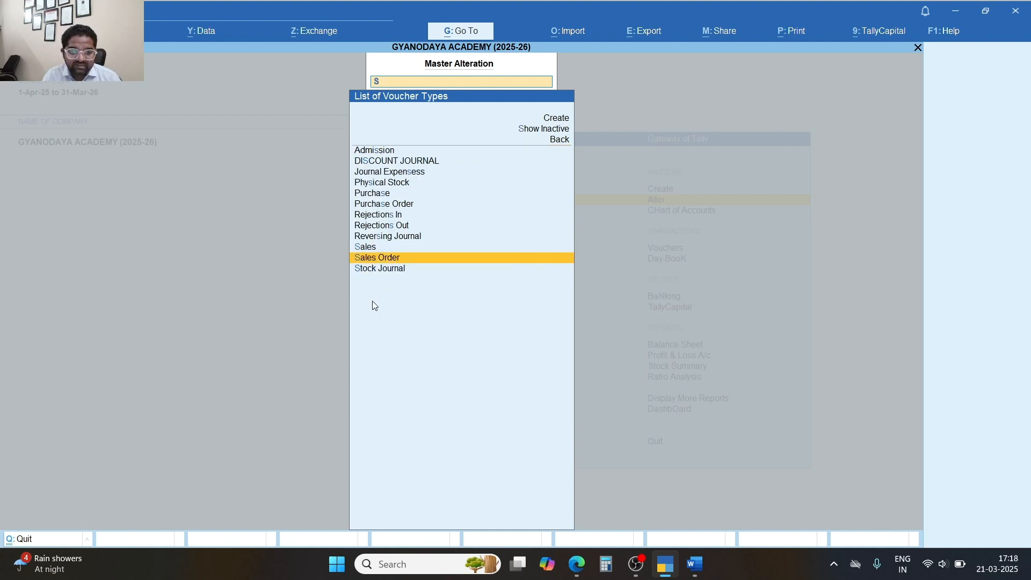
key(Up)
key(Up)
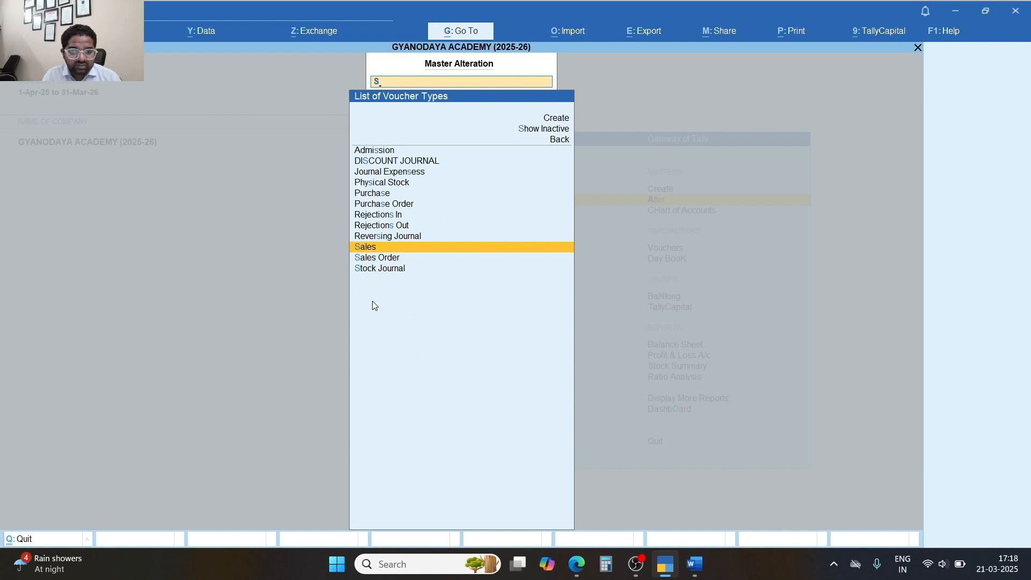
key(Down)
key(Up)
key(Down)
key(Up)
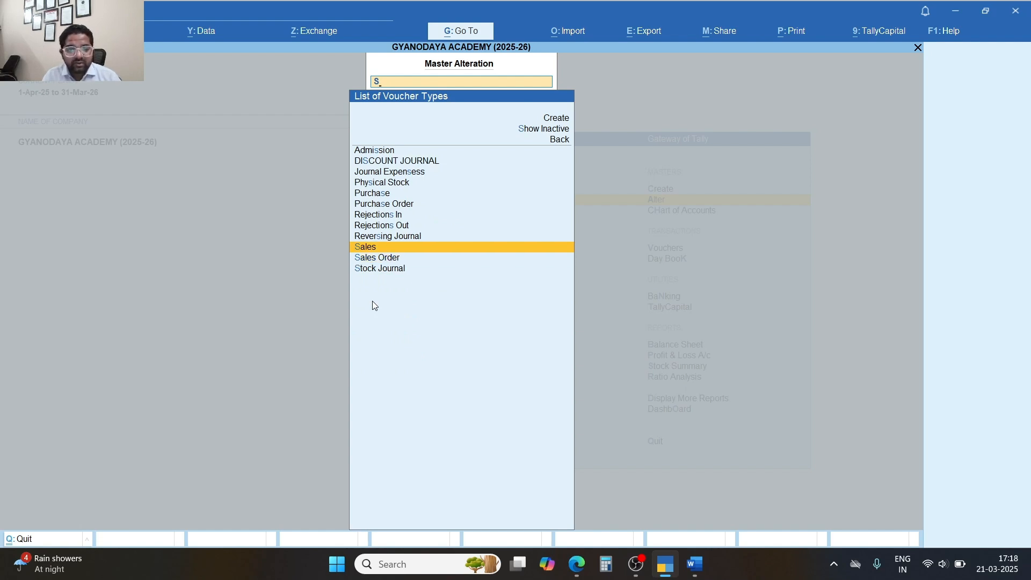
key(BackSpace)
key(Escape)
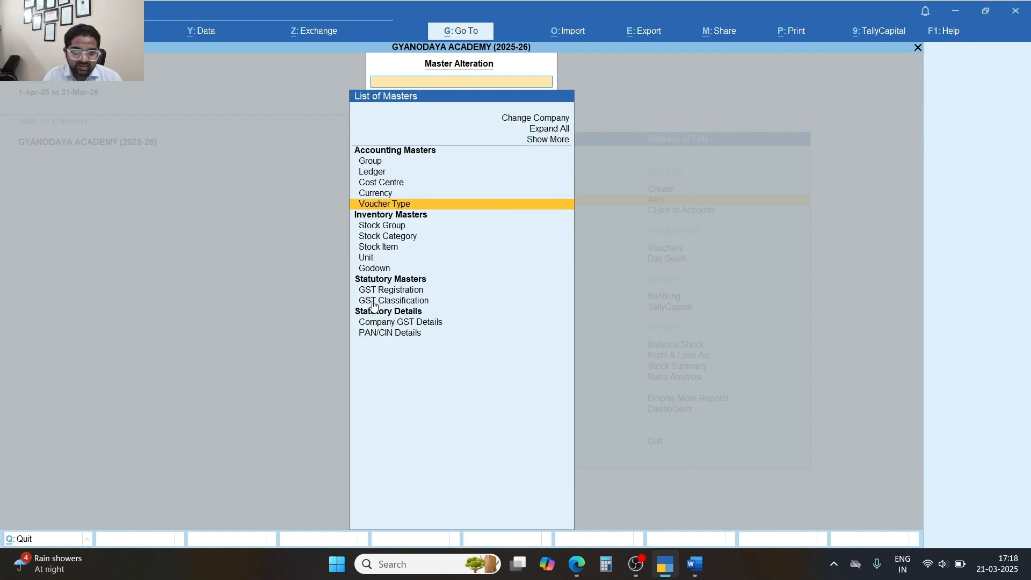
key(Escape)
Start a new voucher type from Create > Voucher Type.
key(Up)
key(Return)
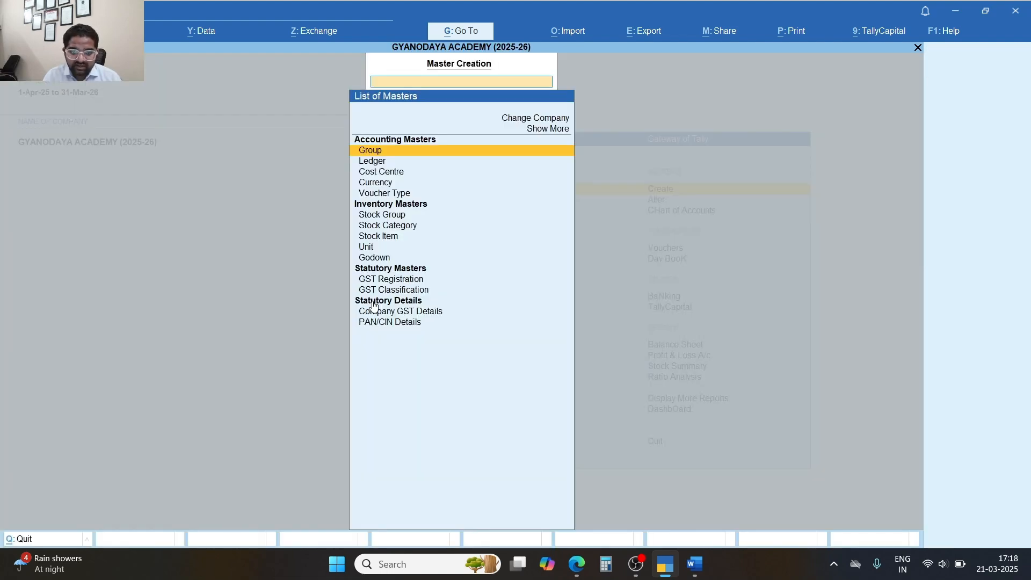
key(Down)
key(Down)
key(Down)
key(Down)
key(Return)
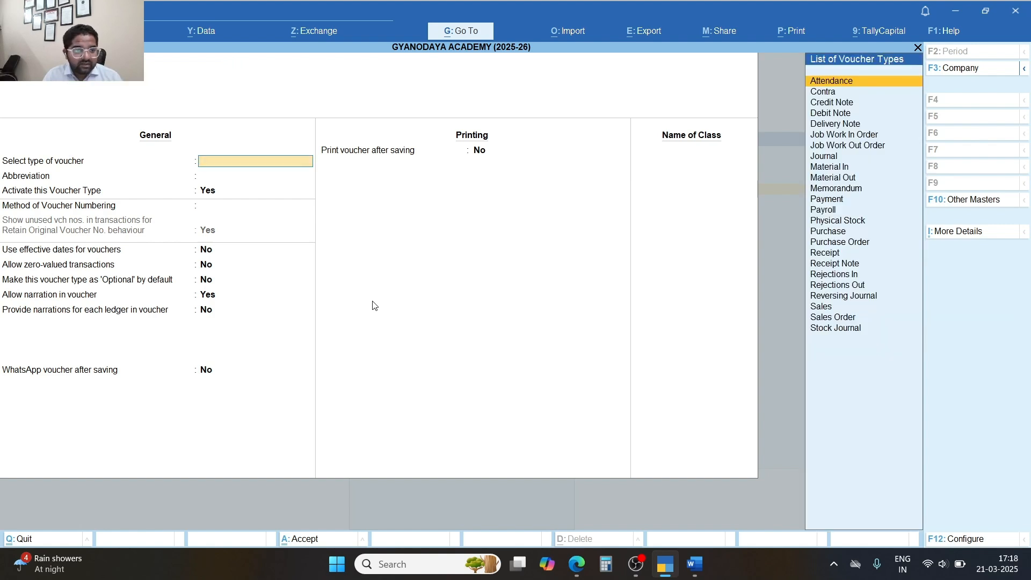
Set the voucher type to Sales, keeping abbreviation Sale and activation Yes.
text(St)
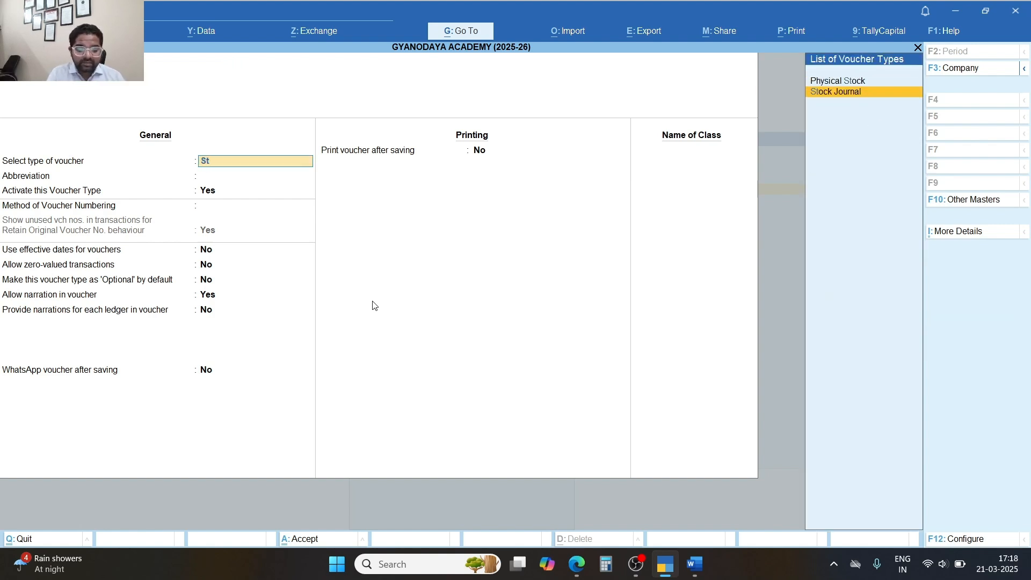
text(ock)
key(BackSpace)
key(BackSpace)
key(BackSpace)
key(BackSpace)
key(BackSpace)
text(Sa)
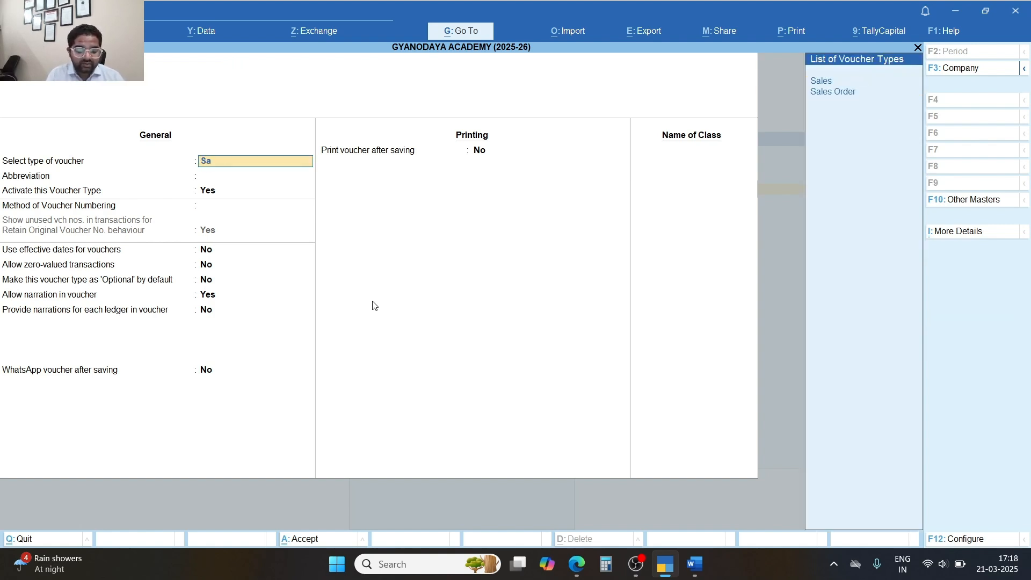
text(le)
key(Return)
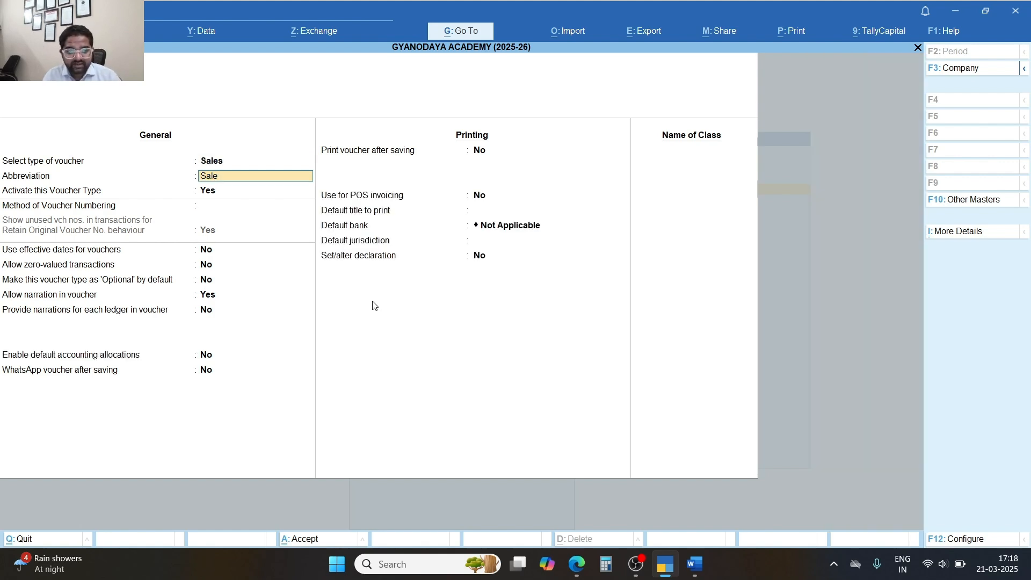
key(Return)
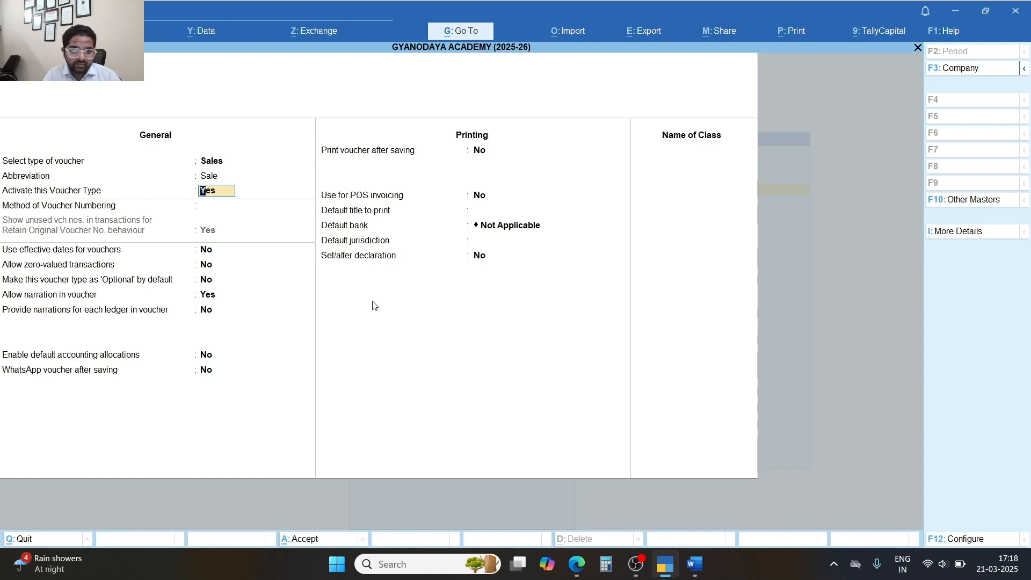
Choose Automatic as the method of voucher numbering.
key(Return)
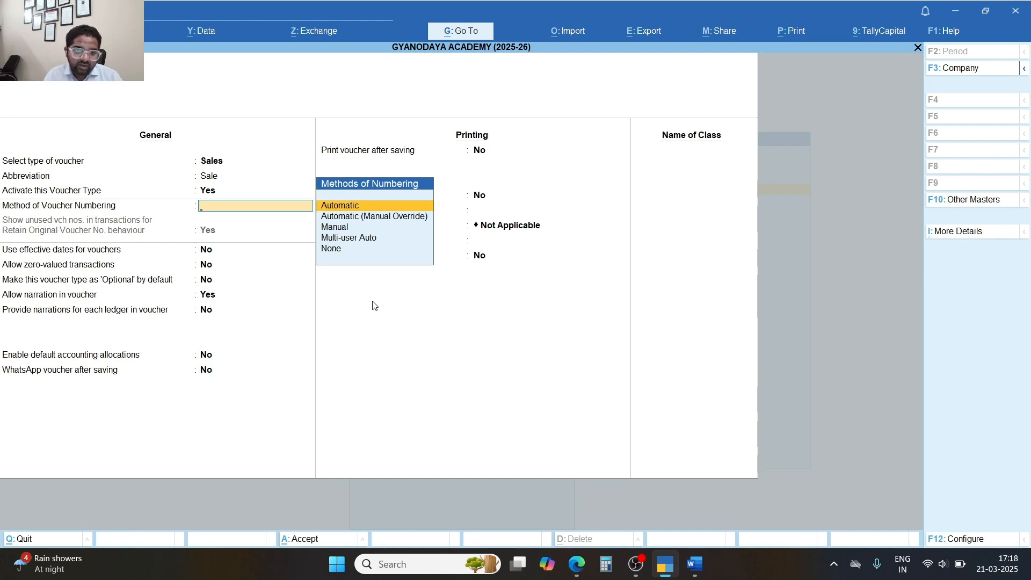
key(Down)
key(Down)
key(Down)
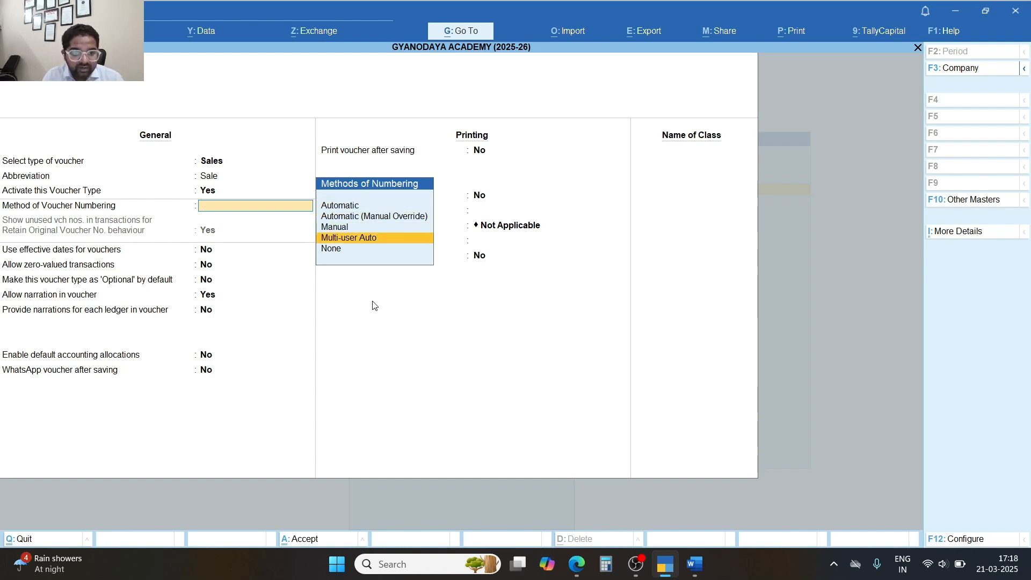
key(Down)
key(Up)
key(Up)
key(Up)
key(Up)
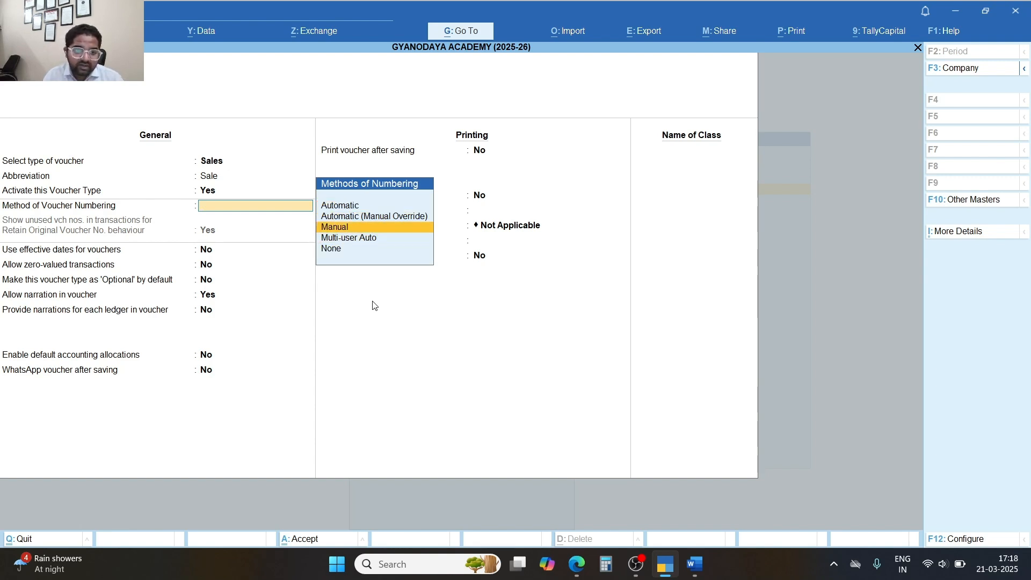
key(Return)
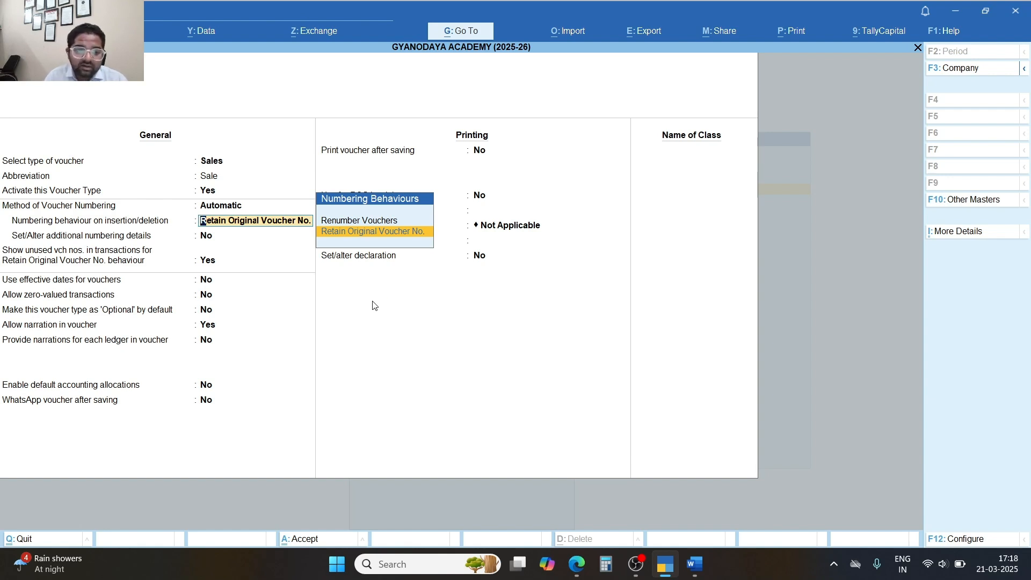
Choose the Renumber Vouchers behaviour and answer Yes to Set/Alter additional numbering details.
key(Up)
key(Down)
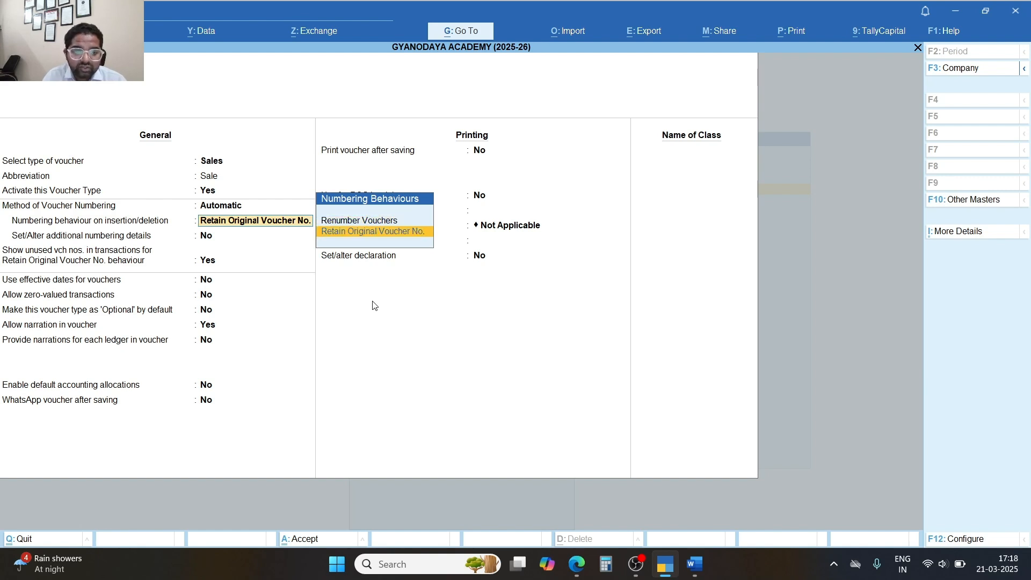
key(Up)
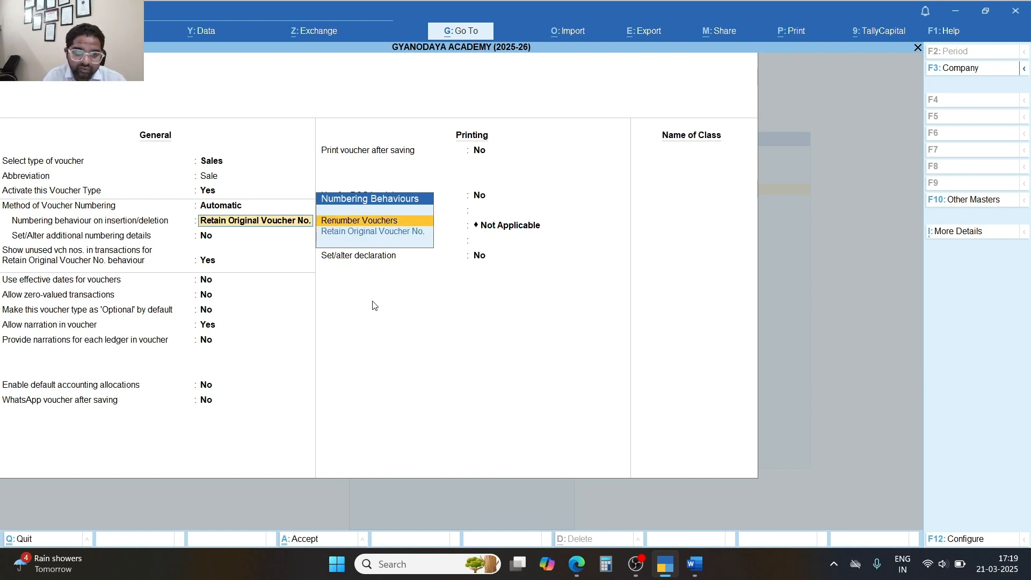
key(Down)
key(Up)
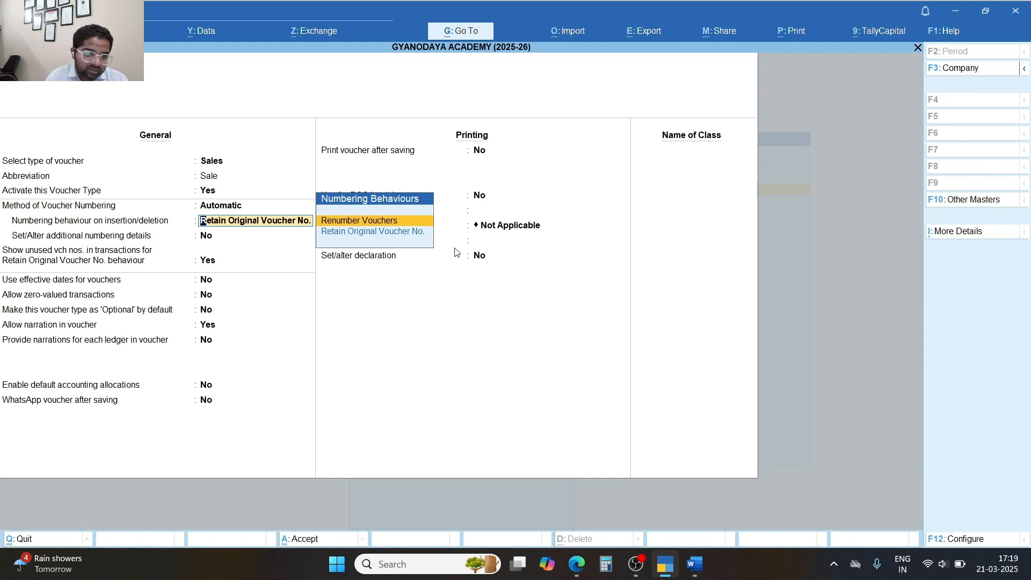
key(Return)
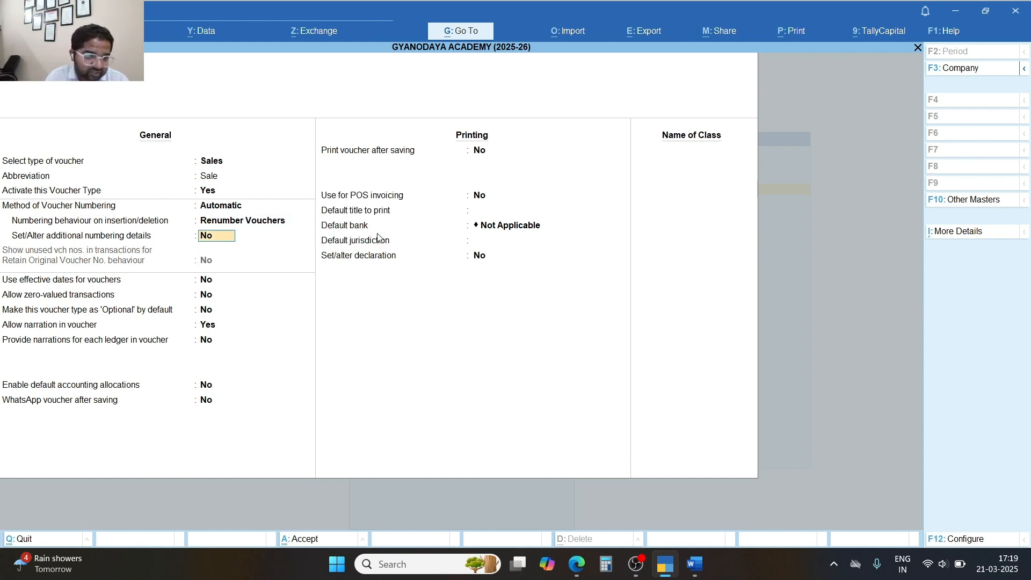
key(Up)
key(Return)
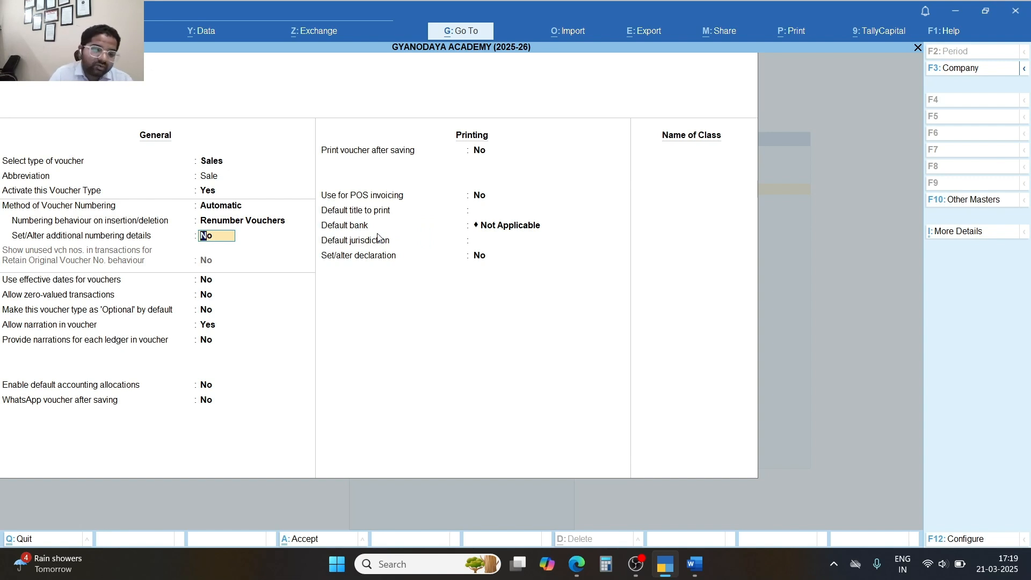
text(y)
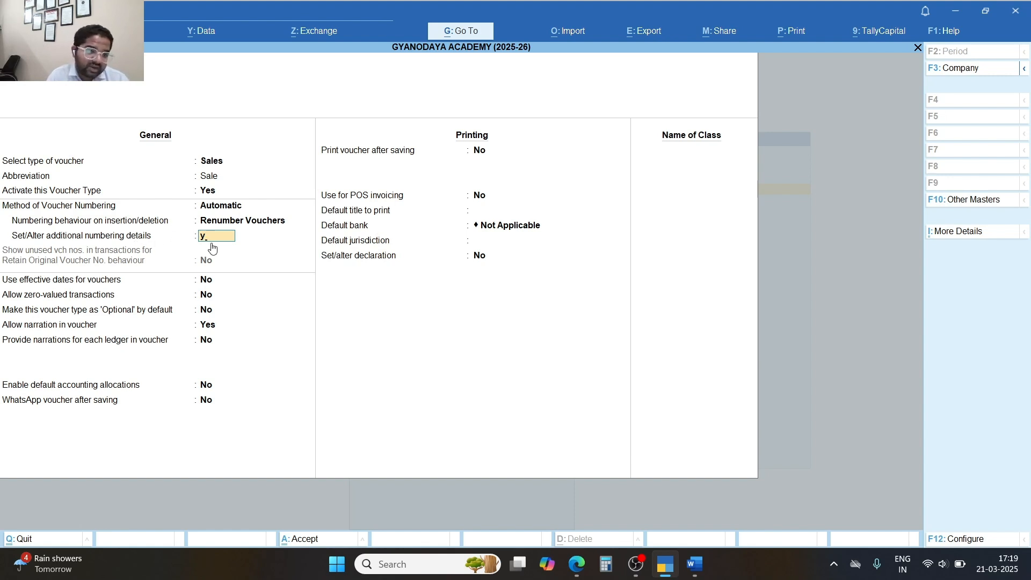
key(Return)
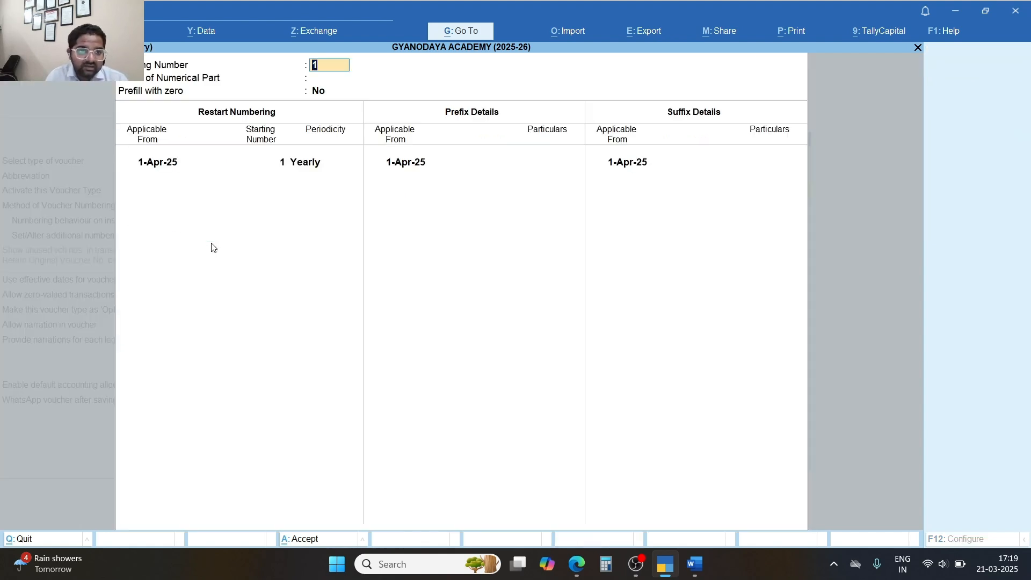
Keep starting number 1, width 0, no zero prefill, and a yearly restart from 1-Apr-25.
click(345, 80)
key(Return)
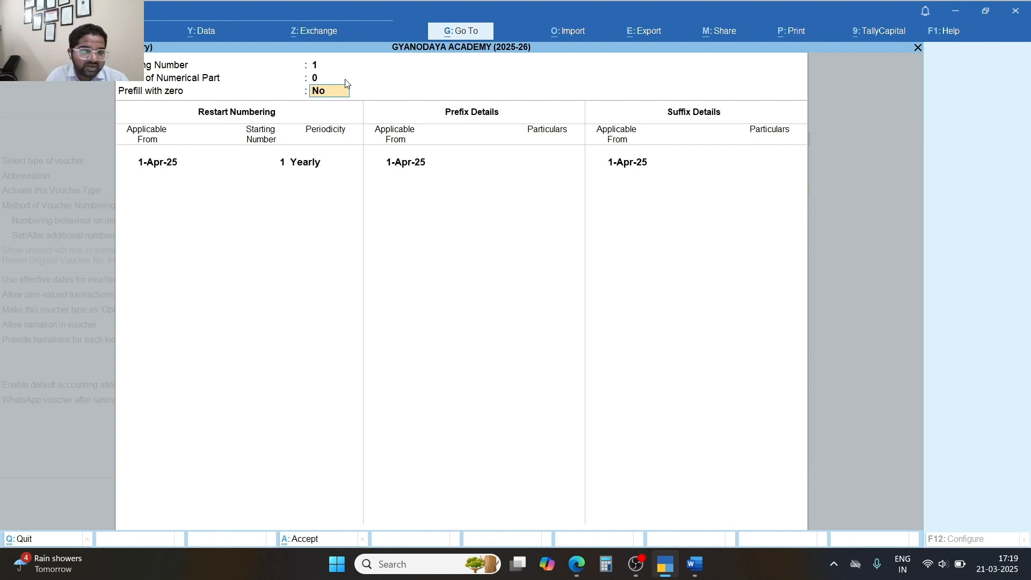
key(Return)
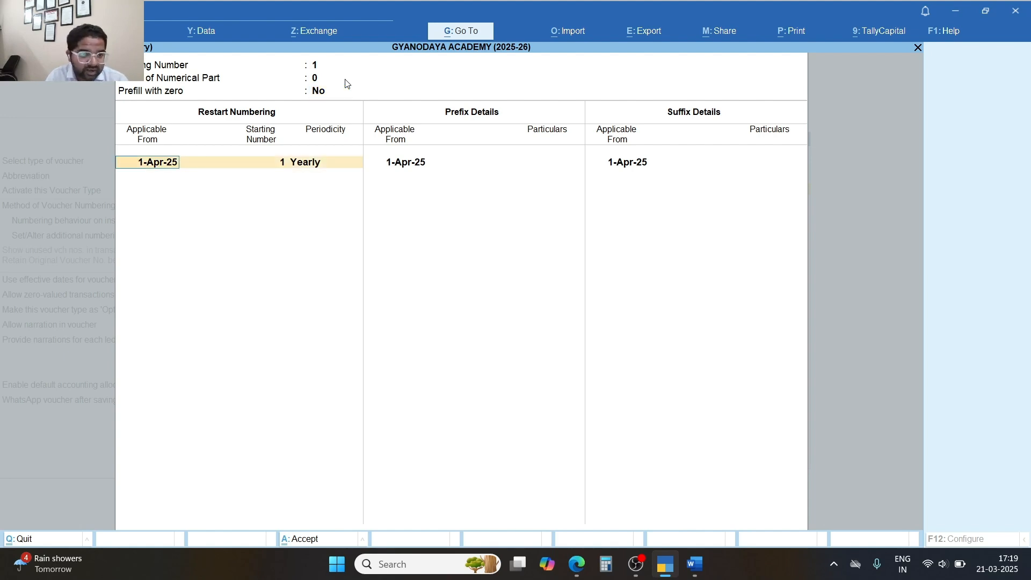
key(Return)
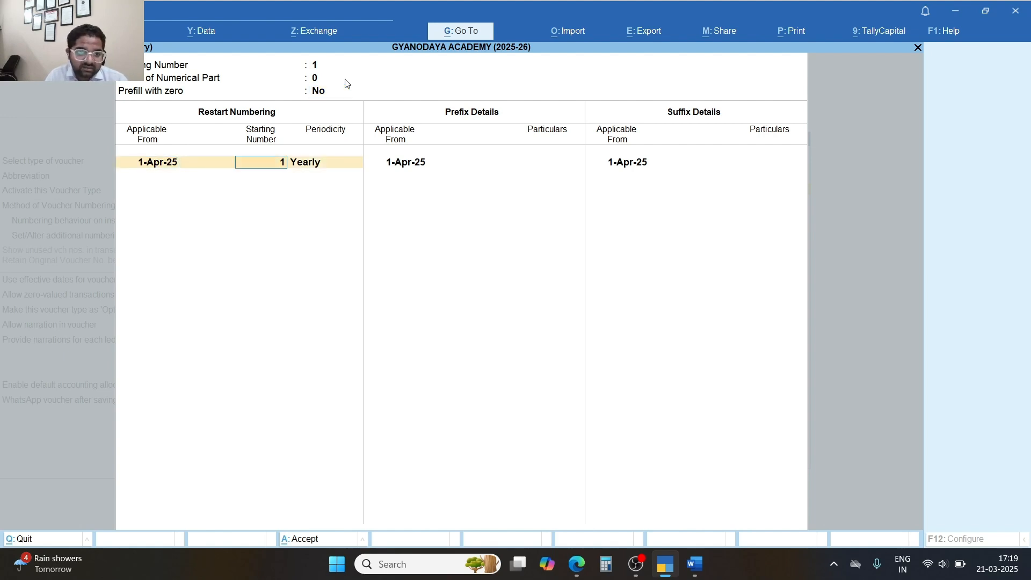
key(Return)
key(Return)
key(Return)
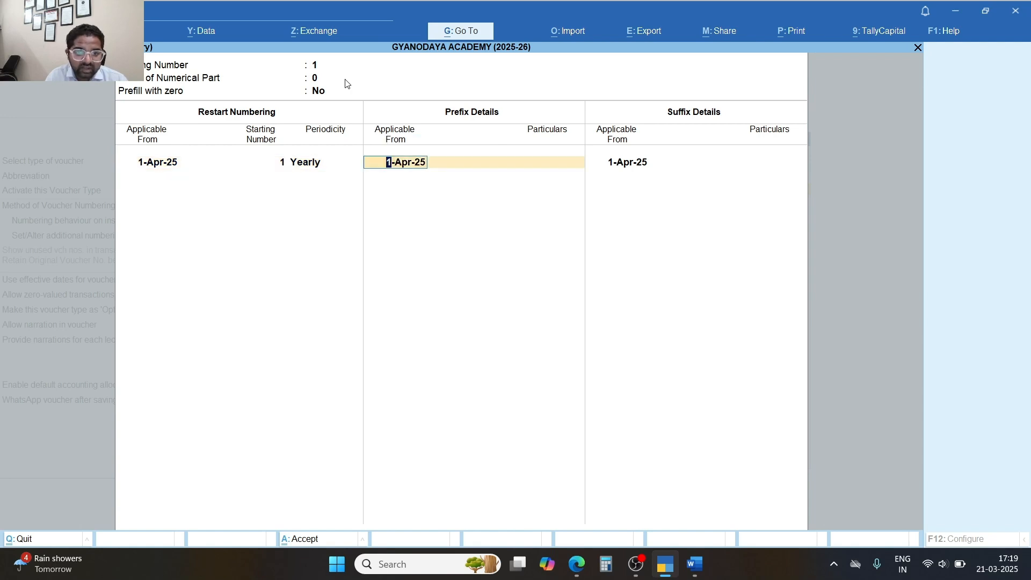
Check the Word notes and select the GST/2025-26/ prefix text for reference.
click(694, 564)
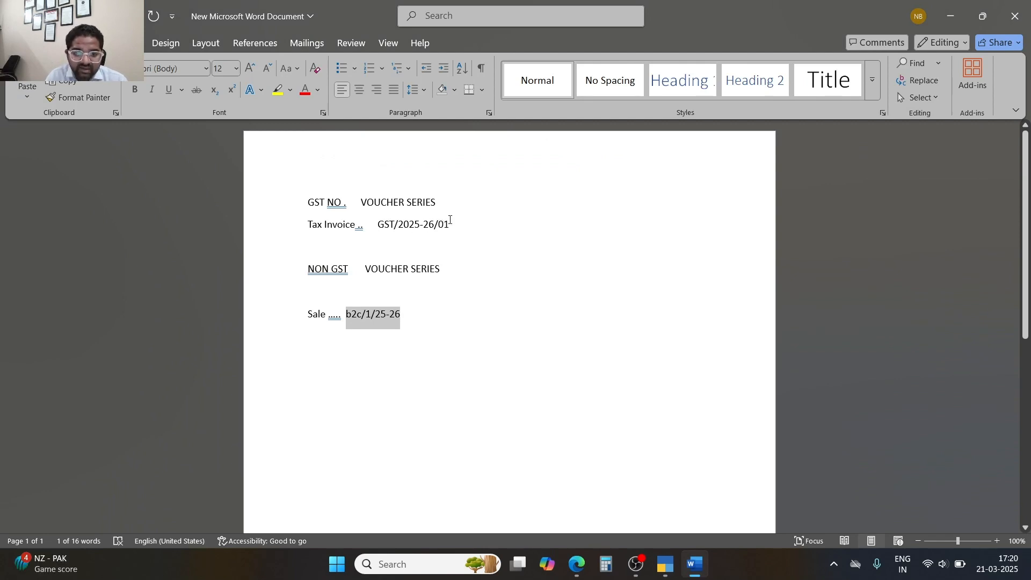
drag(470, 267, 465, 319)
click(465, 320)
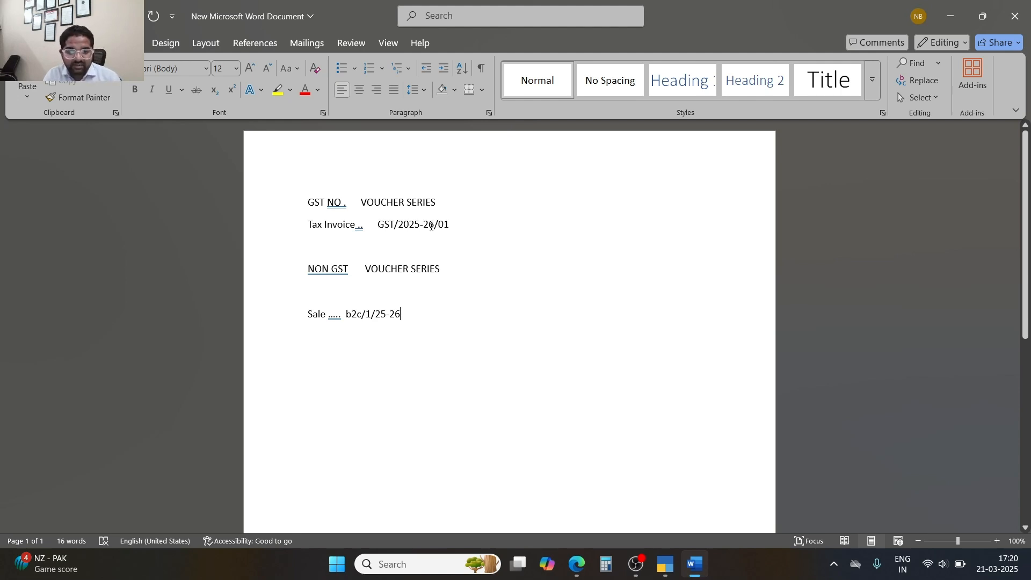
drag(438, 224, 377, 226)
Enter GST/2025-26/ as the prefix from 1-Apr-25, leave the suffix blank, and close numbering details.
click(662, 570)
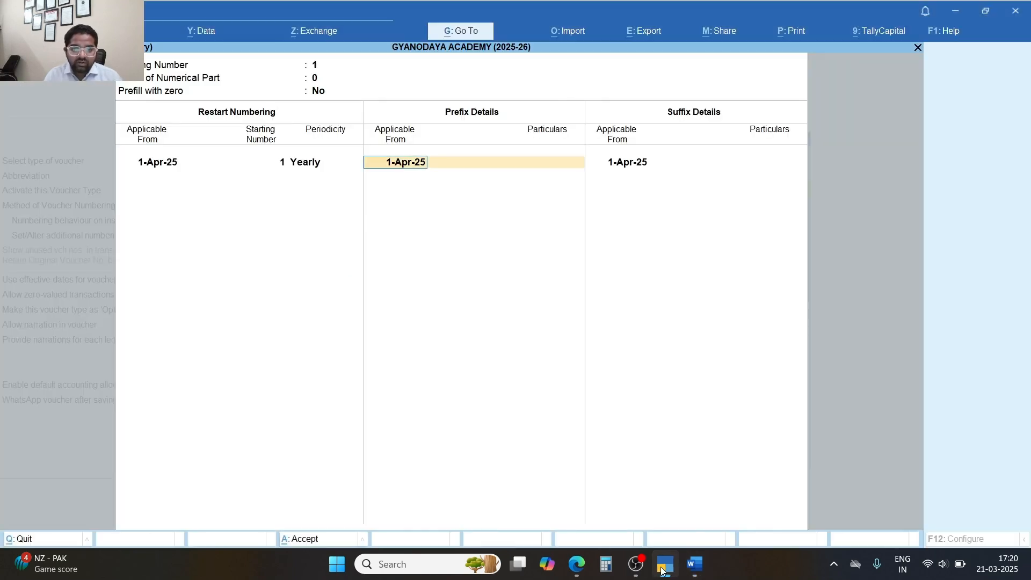
key(Return)
text(Gst)
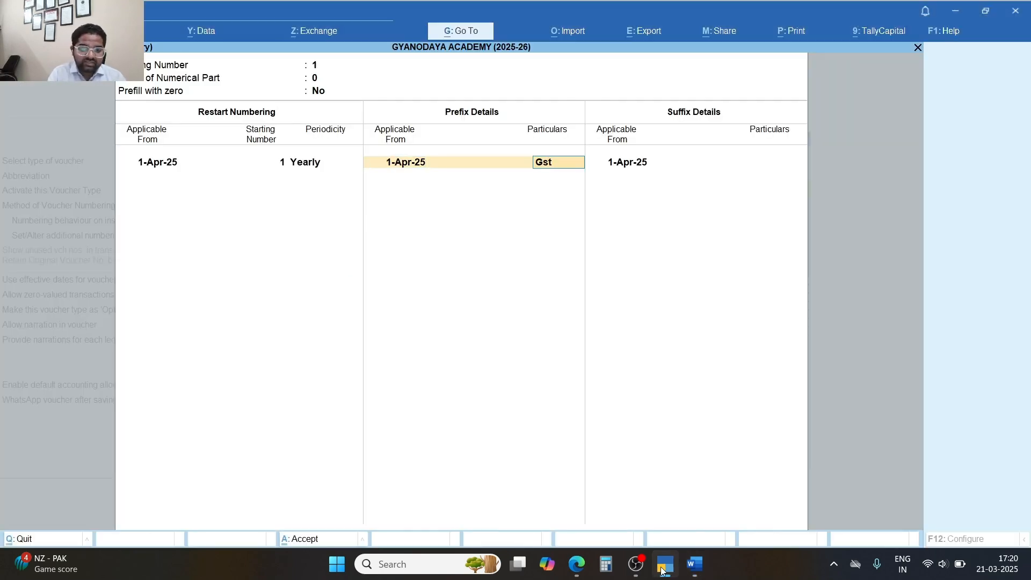
key(BackSpace)
key(BackSpace)
key(BackSpace)
text(G)
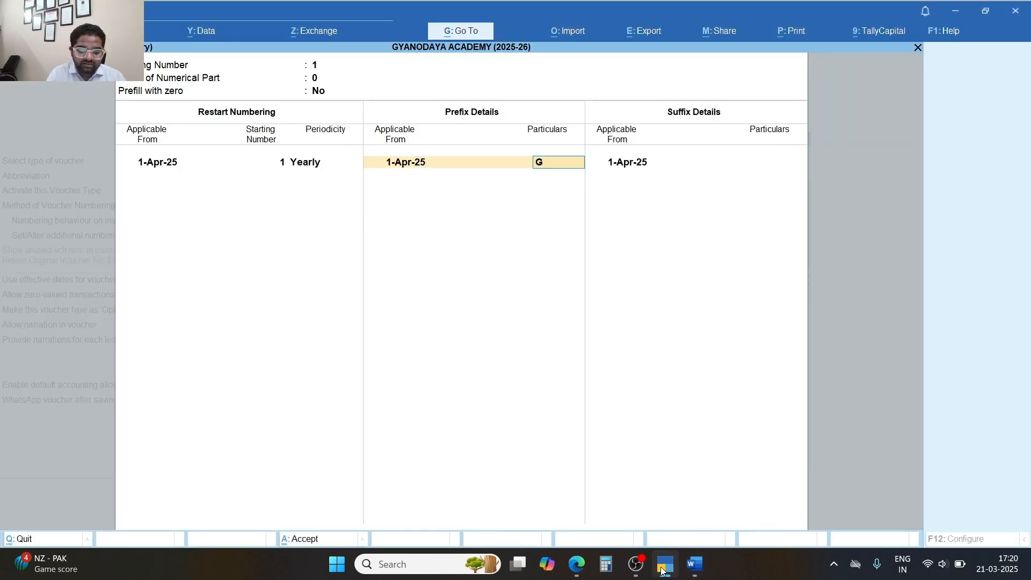
text(ST/)
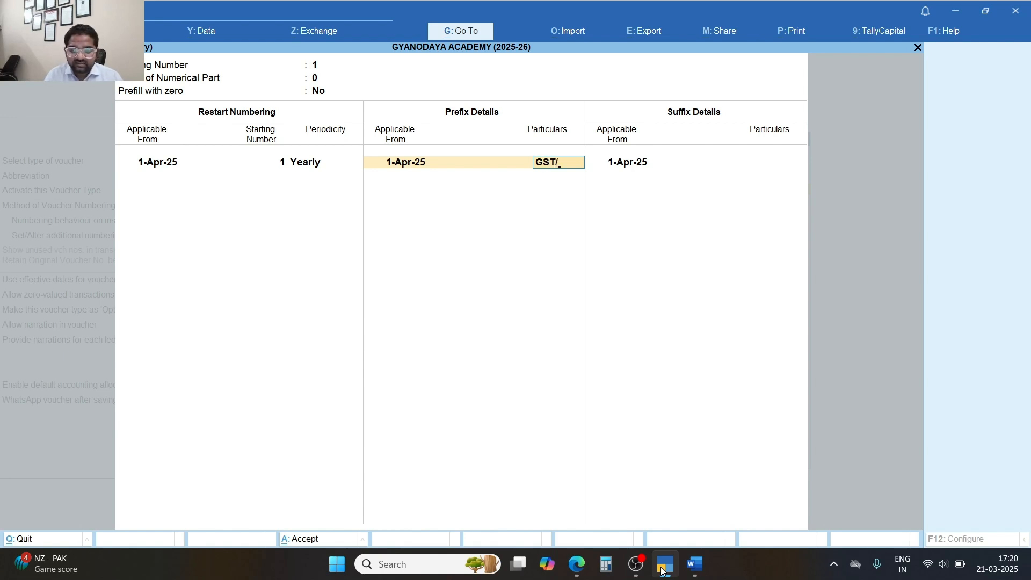
click(661, 570)
click(661, 570)
text(20)
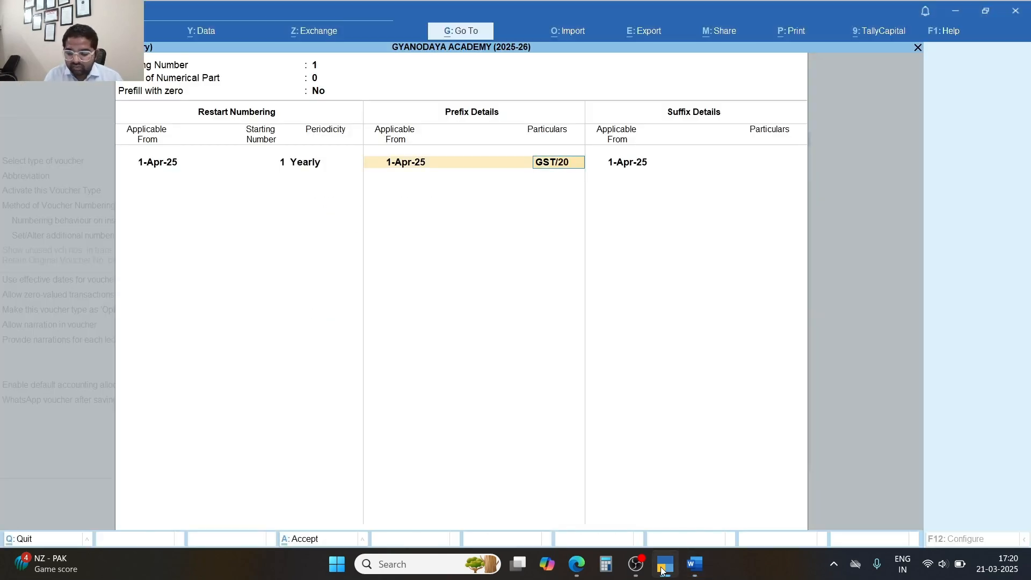
text(25-26/)
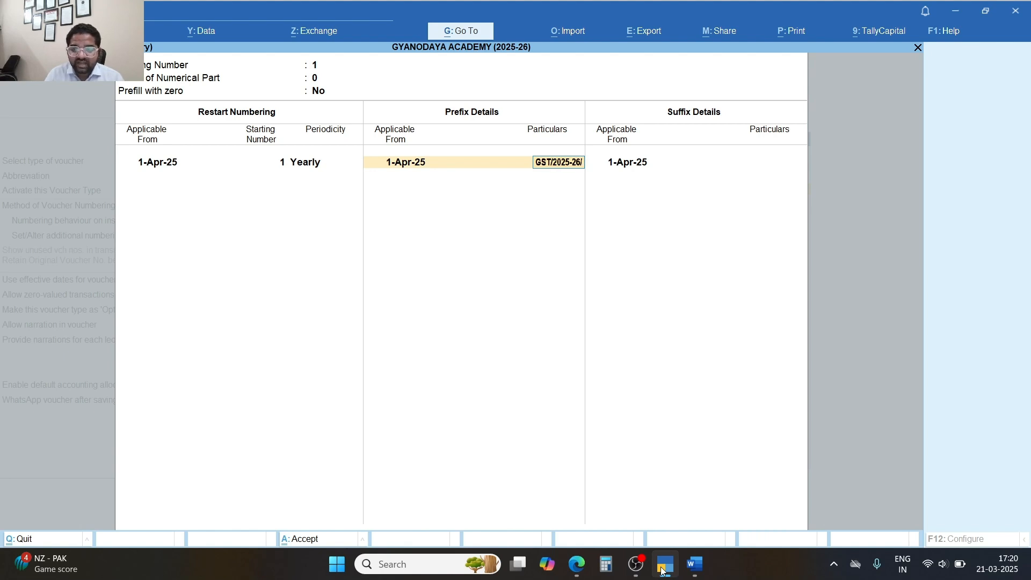
key(Return)
key(Return)
click(661, 570)
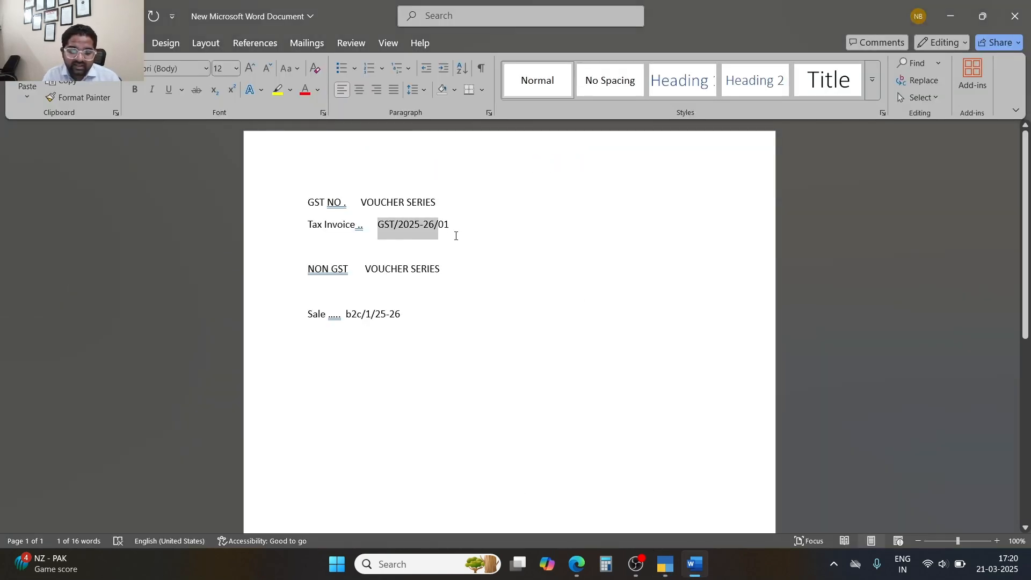
key(alt+Tab)
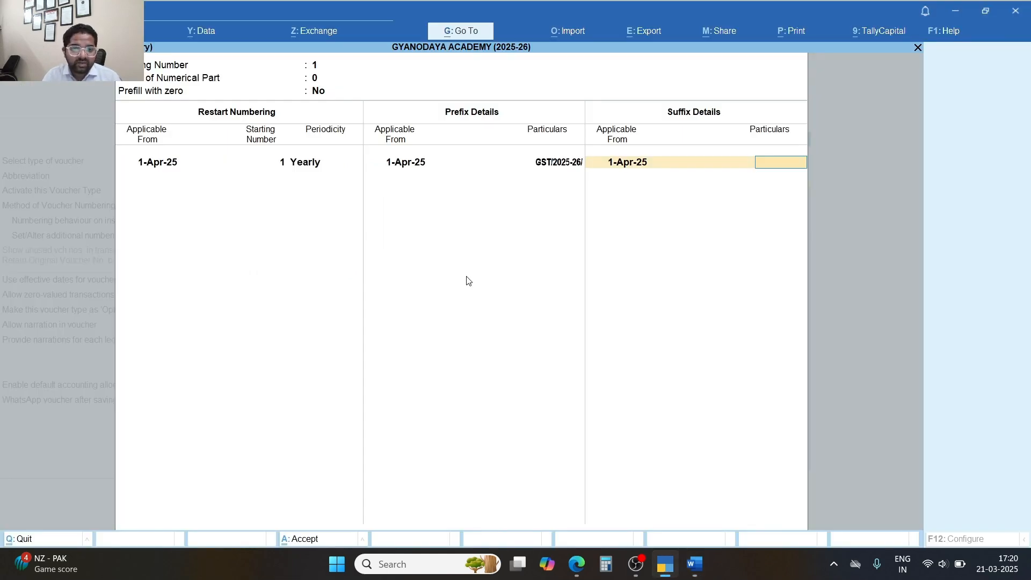
key(Return)
key(Return)
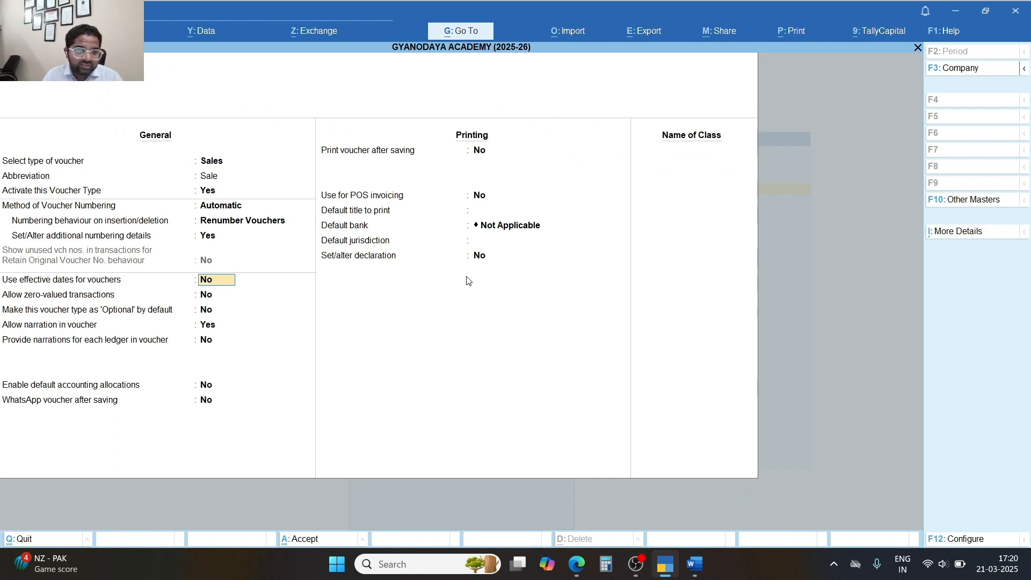
Set Allow zero-valued transactions to Yes, keeping narration allowed and print-after-saving off.
key(Return)
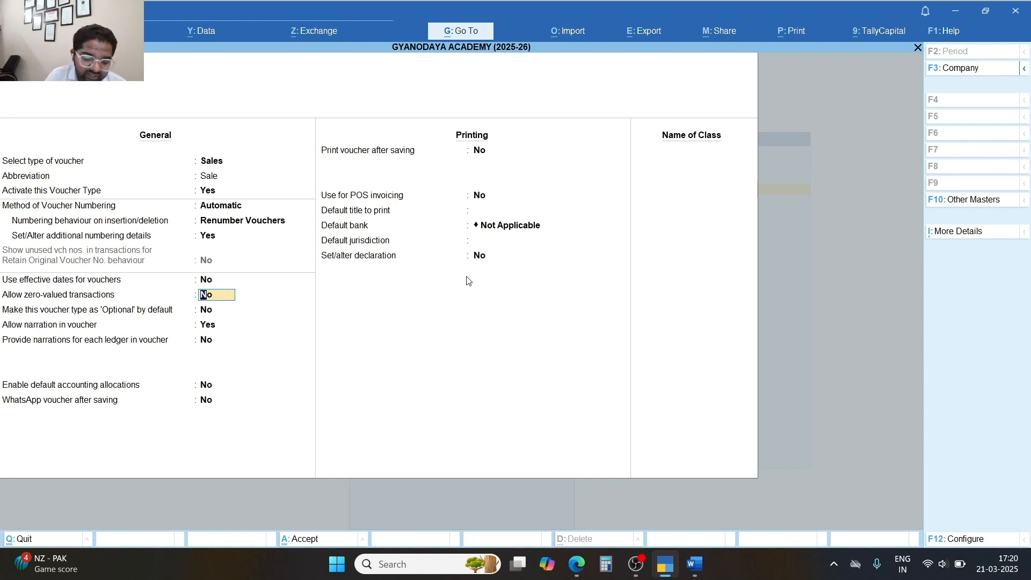
text(Y)
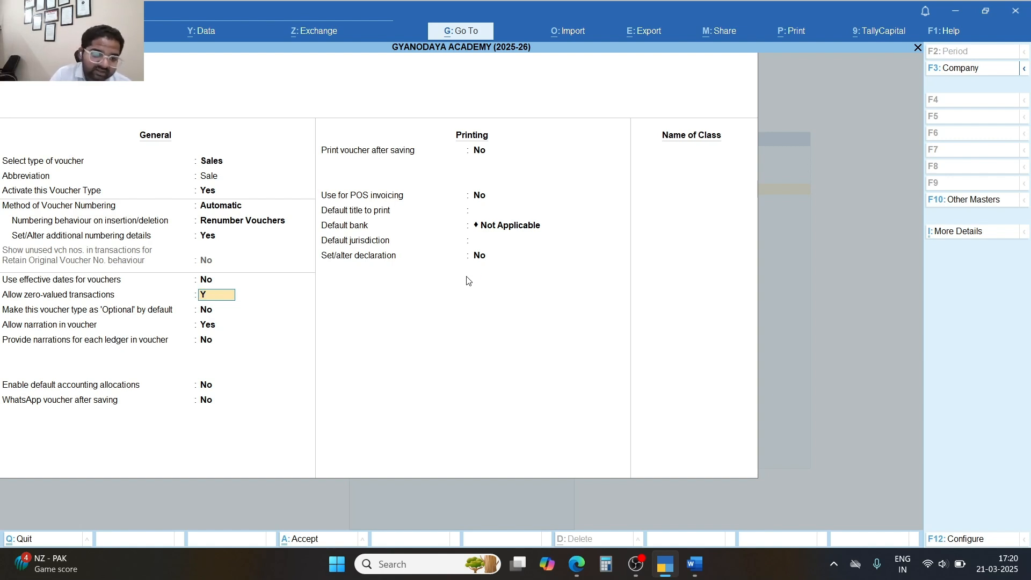
key(Return)
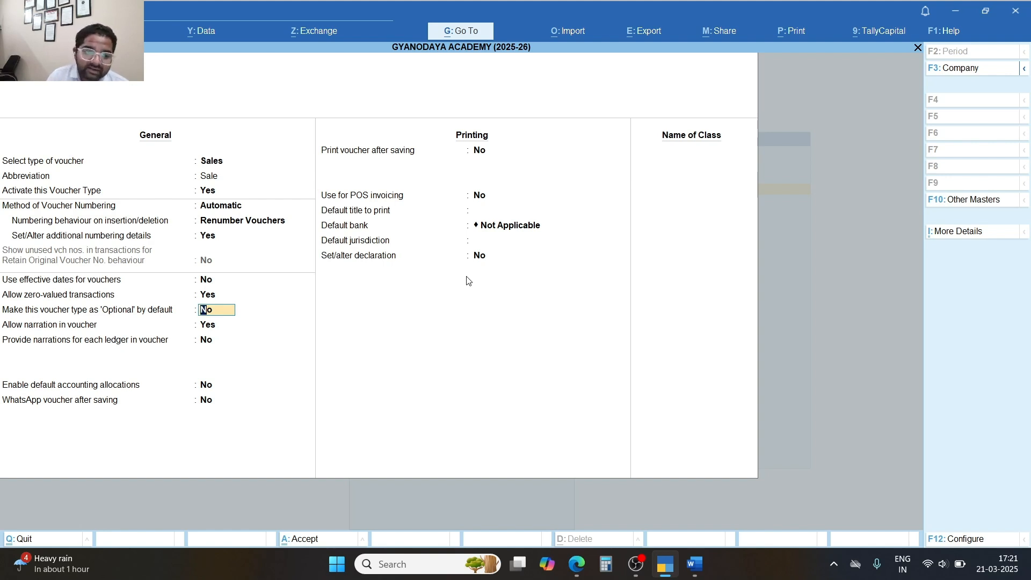
key(Return)
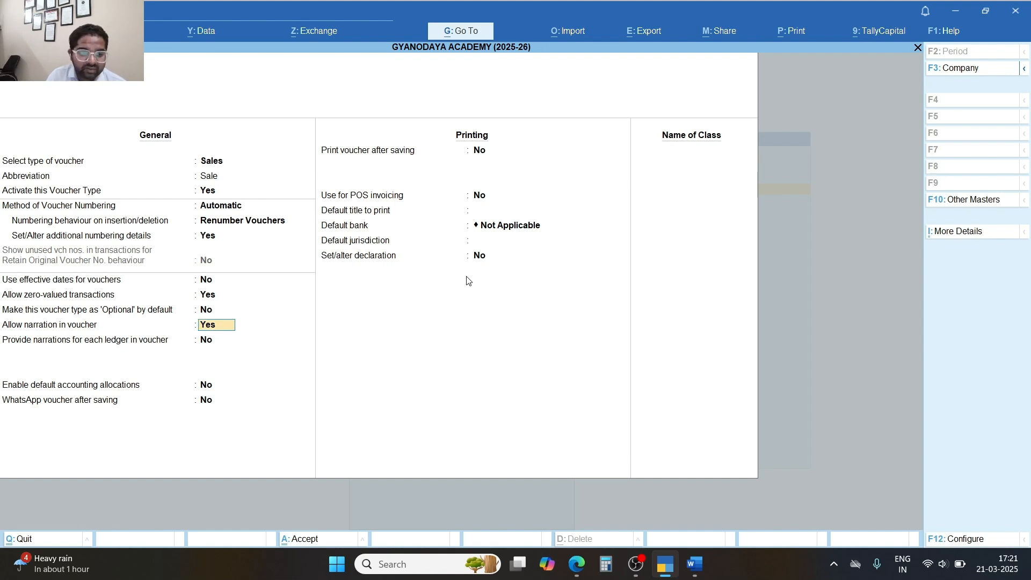
key(Return)
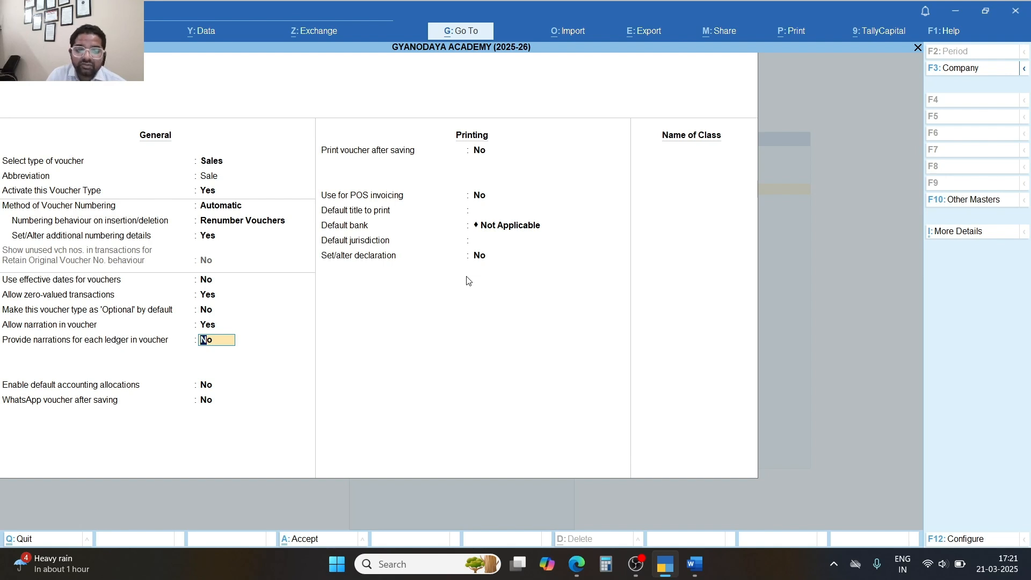
key(Return)
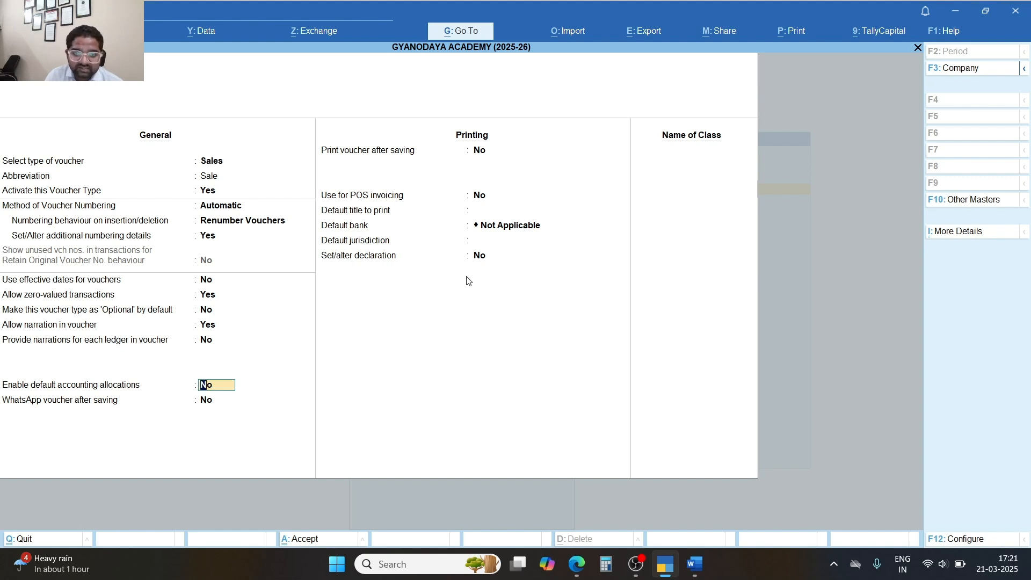
key(Return)
key(Return)
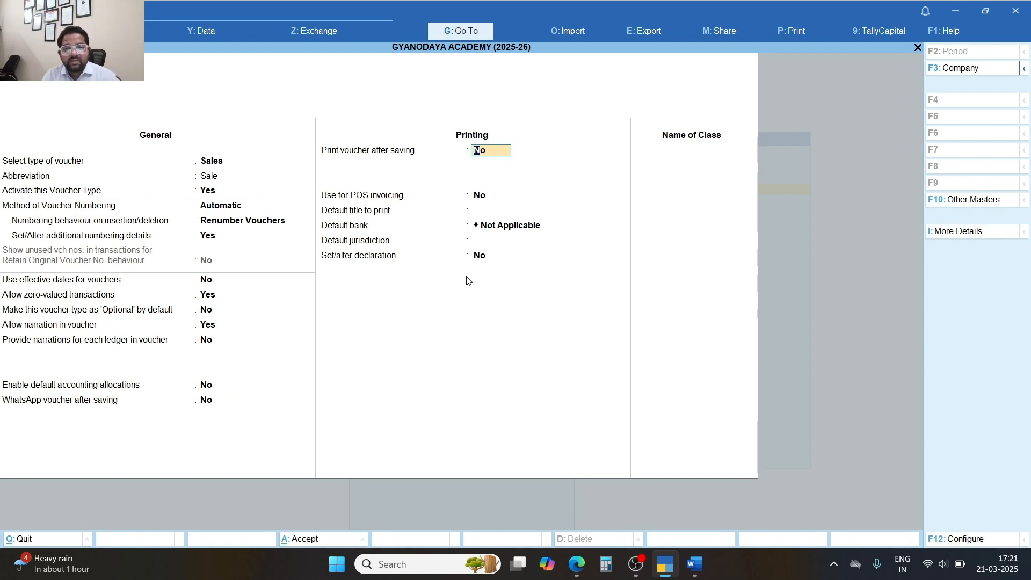
key(Return)
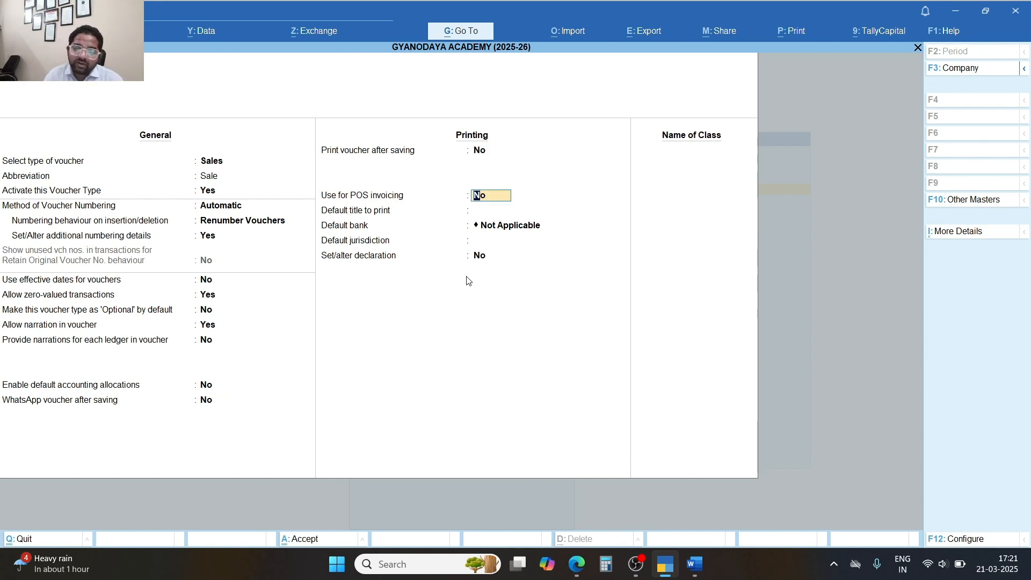
Set the default print title to Tax Invoice and the default bank to IDFC BANK.
key(Return)
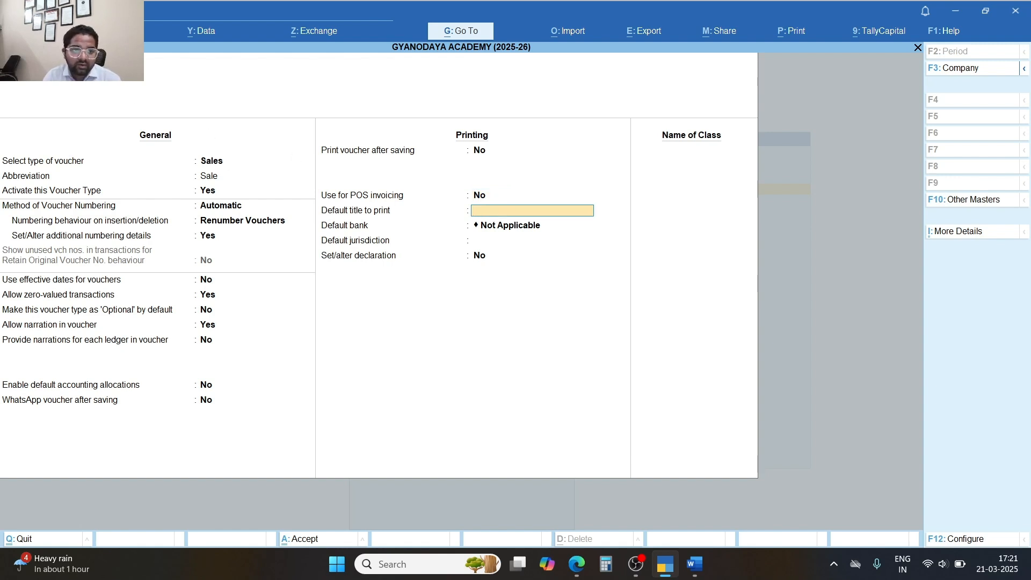
click(124, 65)
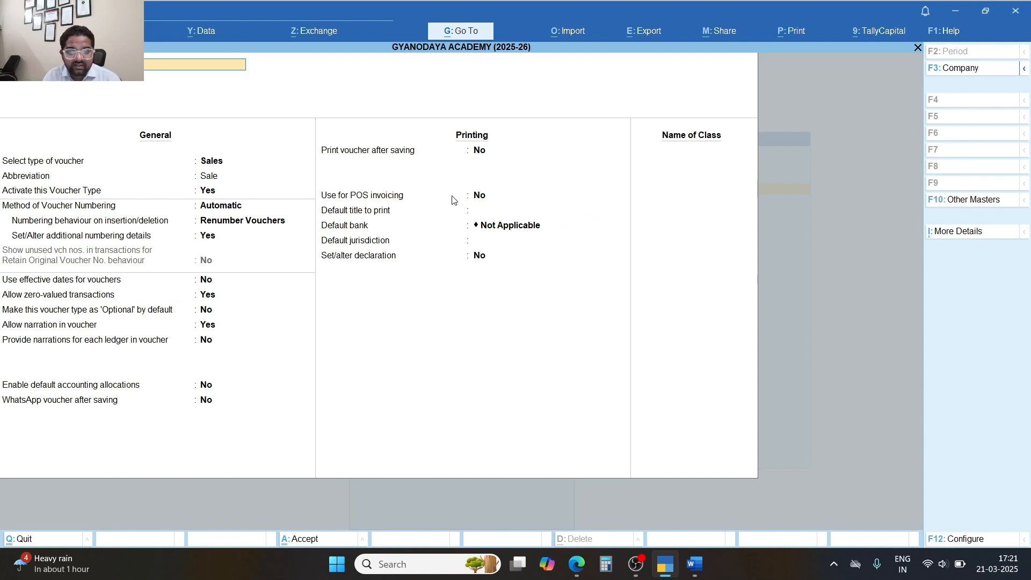
click(477, 210)
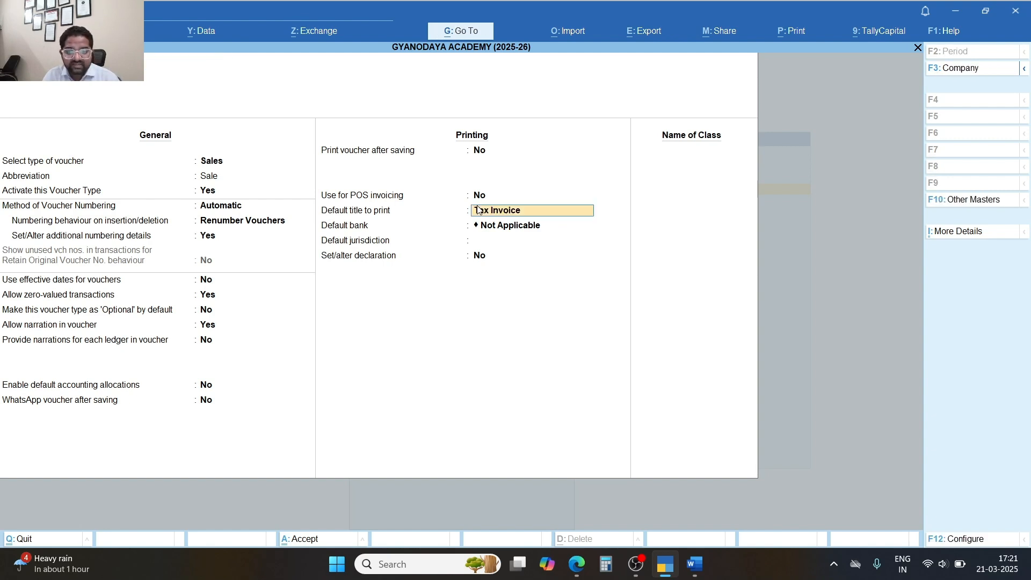
key(Return)
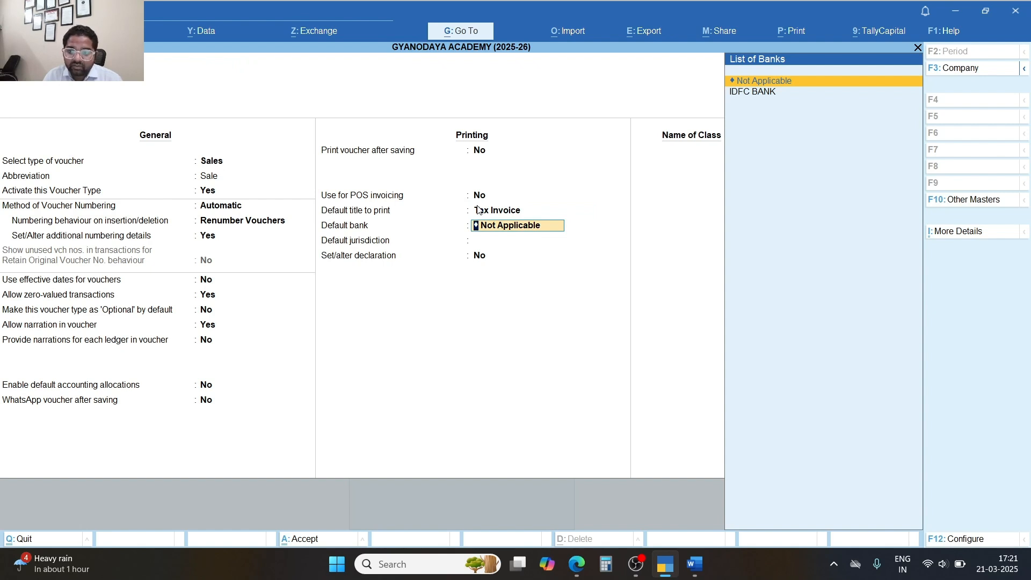
key(Down)
key(Return)
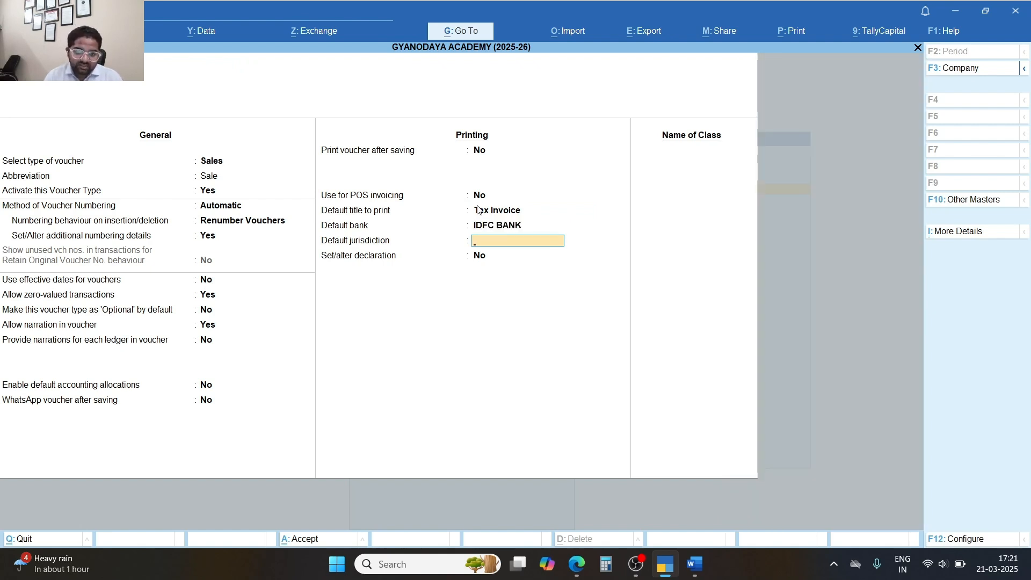
Turn on the invoice declaration and keep its standard text, leaving jurisdiction blank.
key(Return)
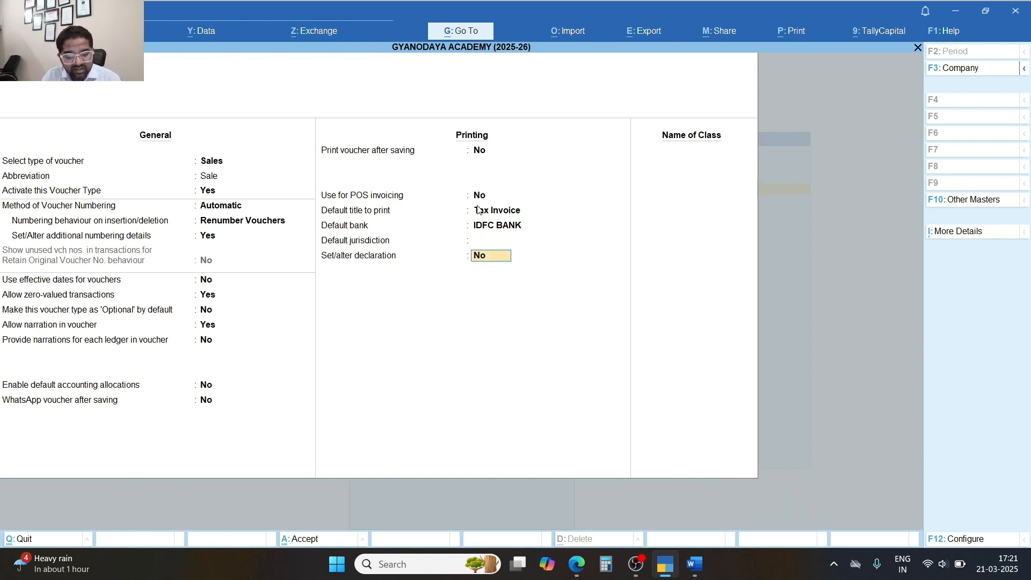
key(y)
key(Return)
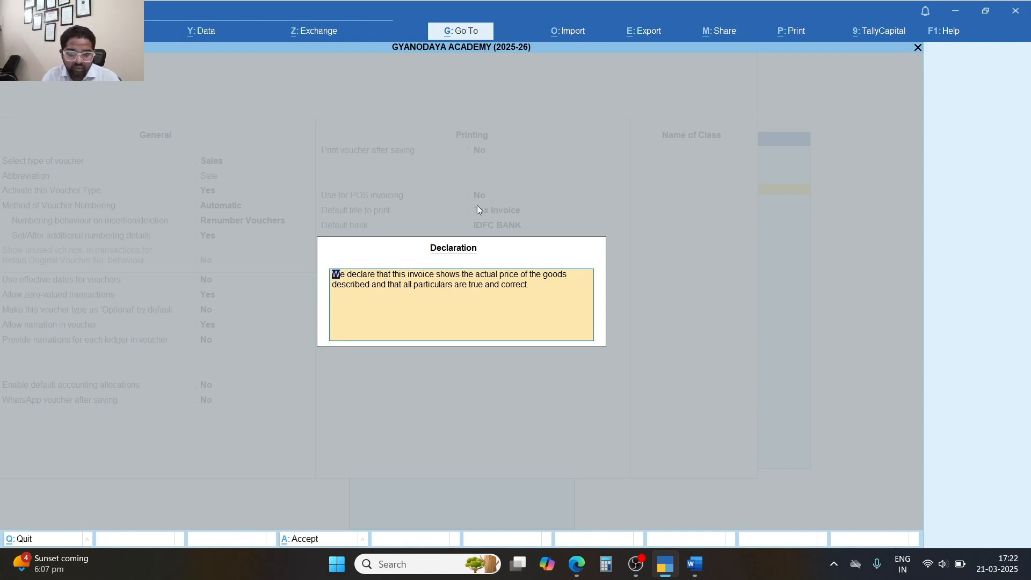
key(Return)
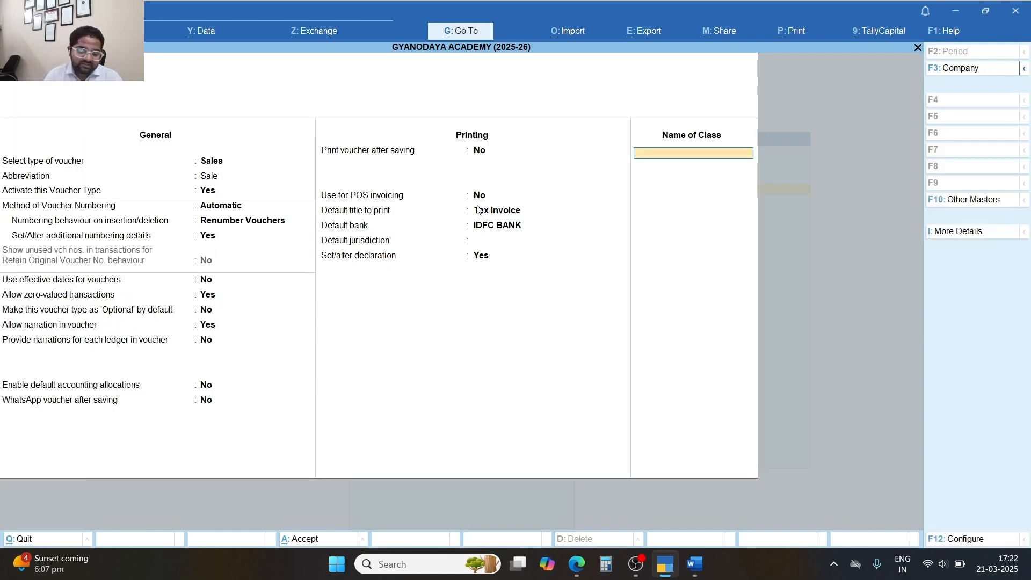
Create the GST voucher class with no group filters and SALE A/C as allocation ledger.
text(GST)
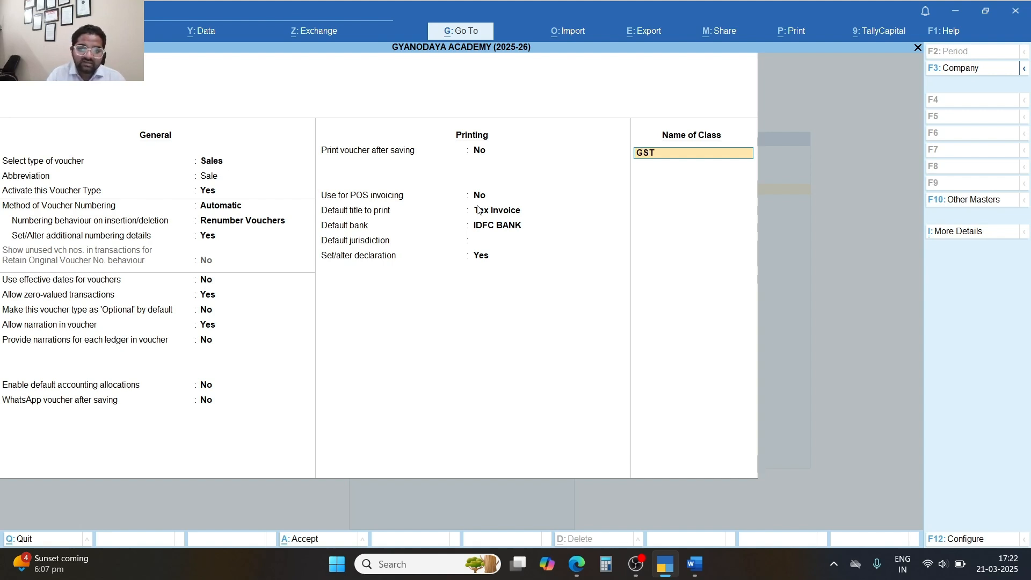
key(Return)
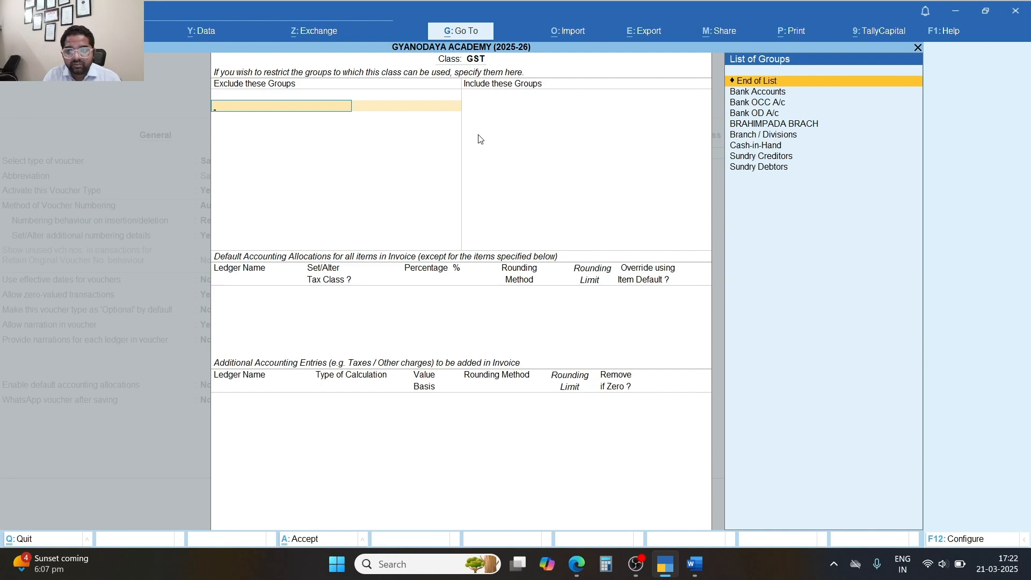
key(Return)
key(Return)
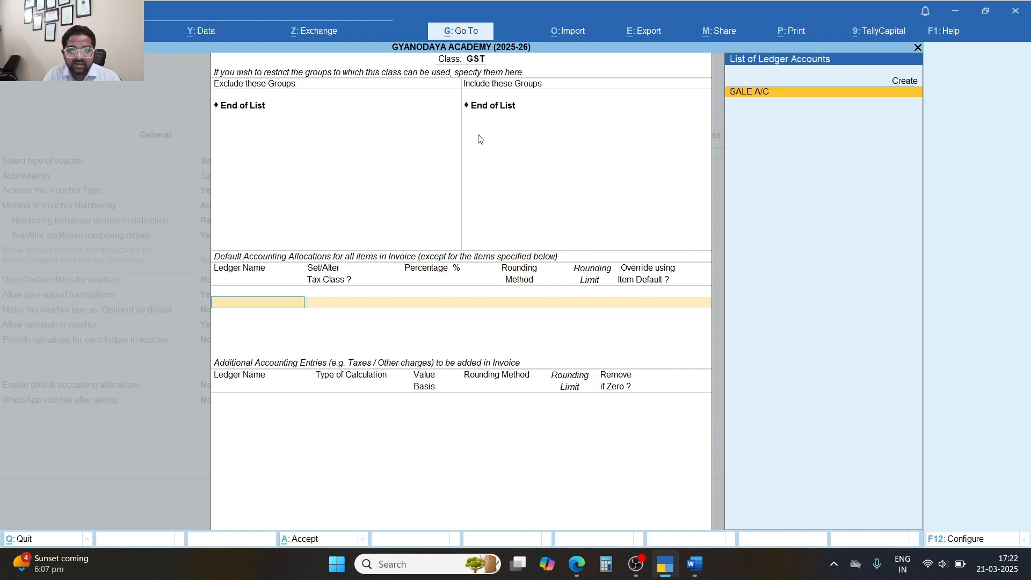
key(Return)
key(Return)
key(Return)
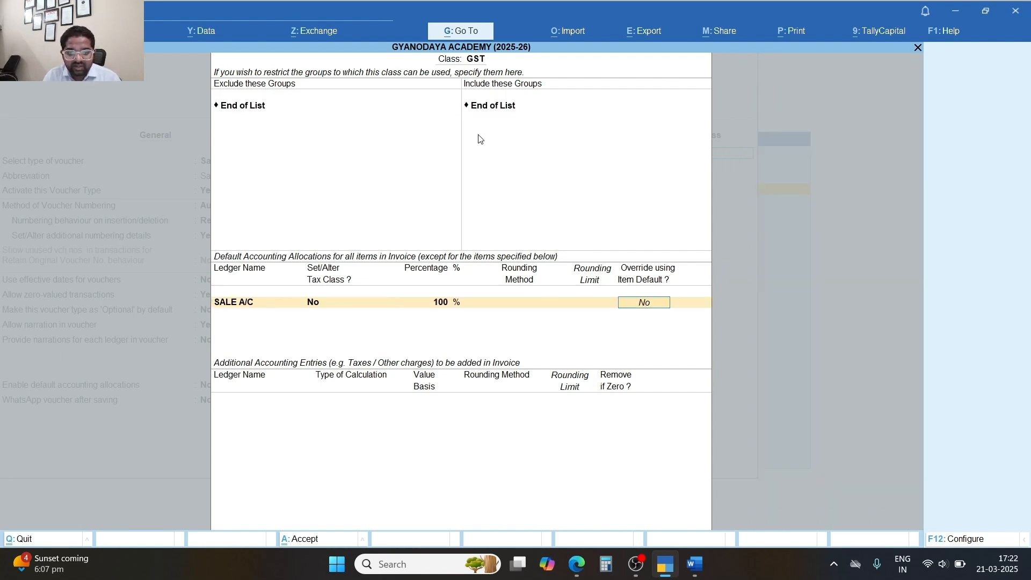
key(Return)
Add CGST as an additional tax entry and review its calculation methods.
text(cg)
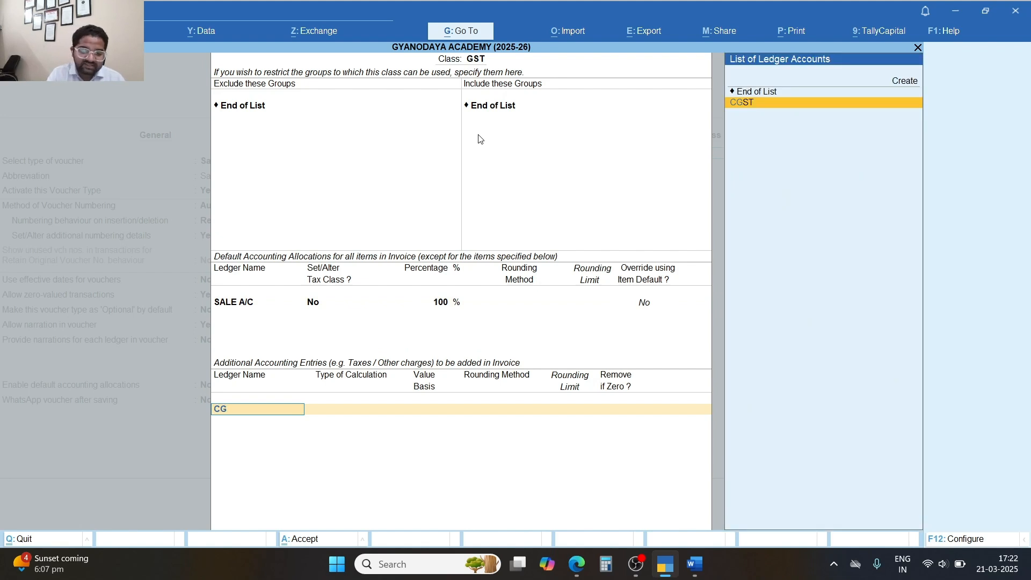
key(Return)
key(BackSpace)
key(Down)
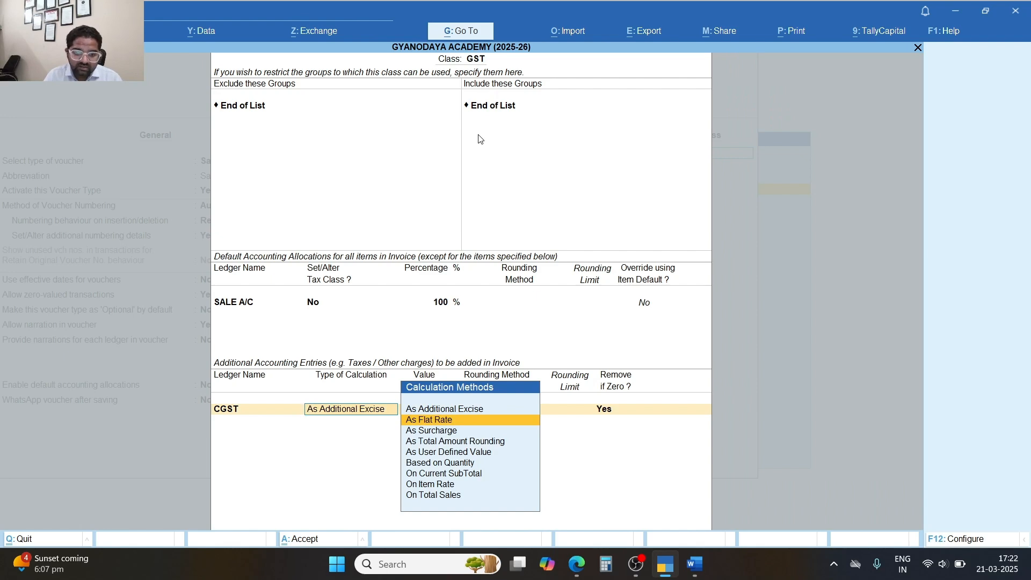
key(BackSpace)
key(BackSpace)
key(BackSpace)
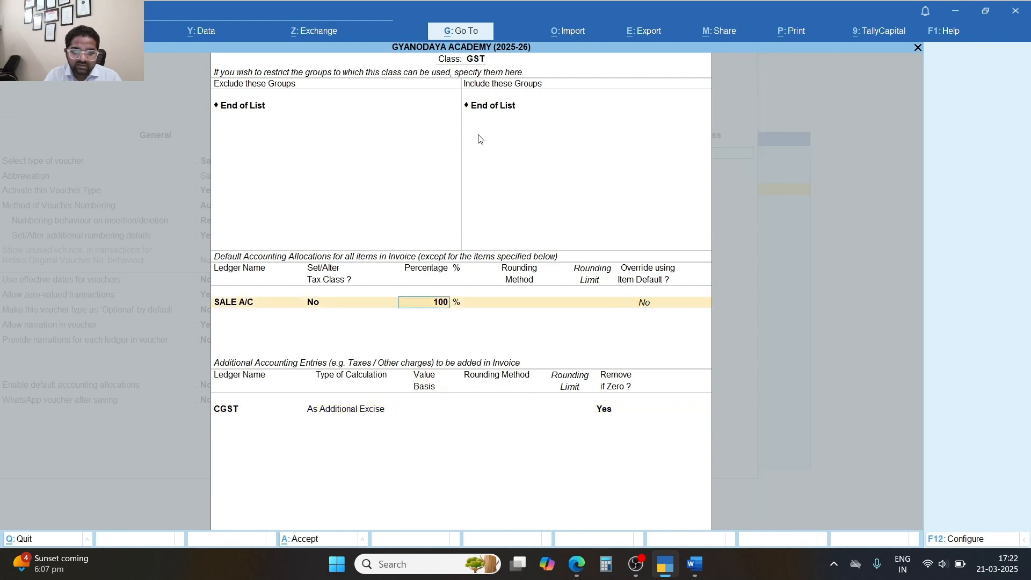
key(BackSpace)
Turn on Set/Alter Tax Class for the 100% SALE A/C allocation.
key(Return)
key(Return)
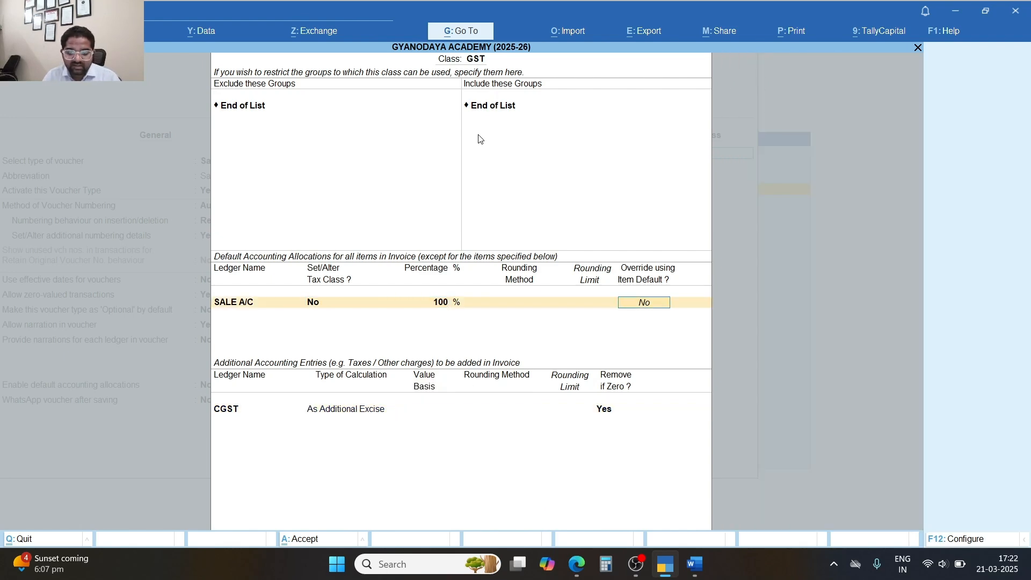
text(y)
key(Return)
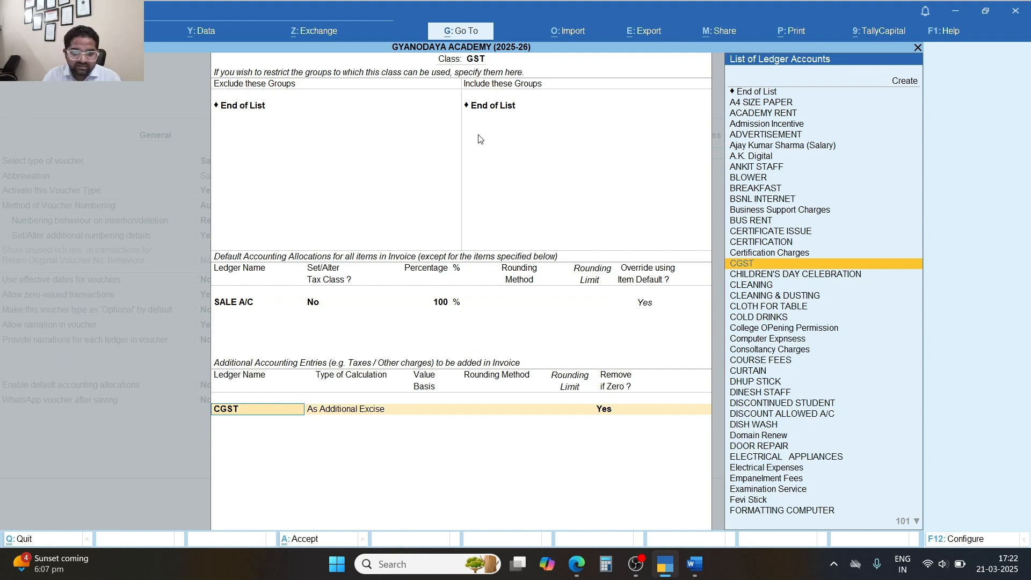
key(BackSpace)
key(BackSpace)
key(BackSpace)
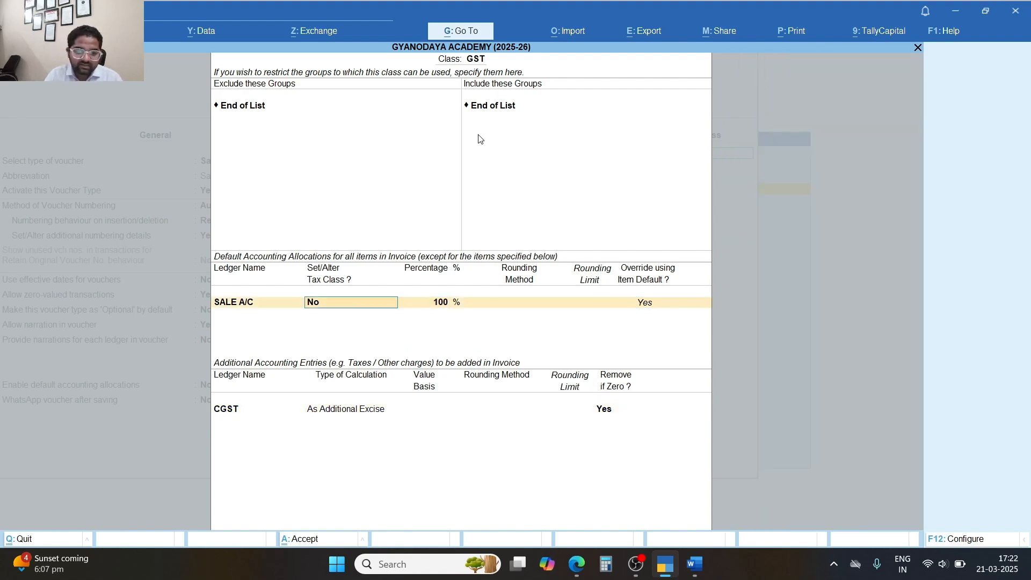
text(y)
key(Return)
key(Escape)
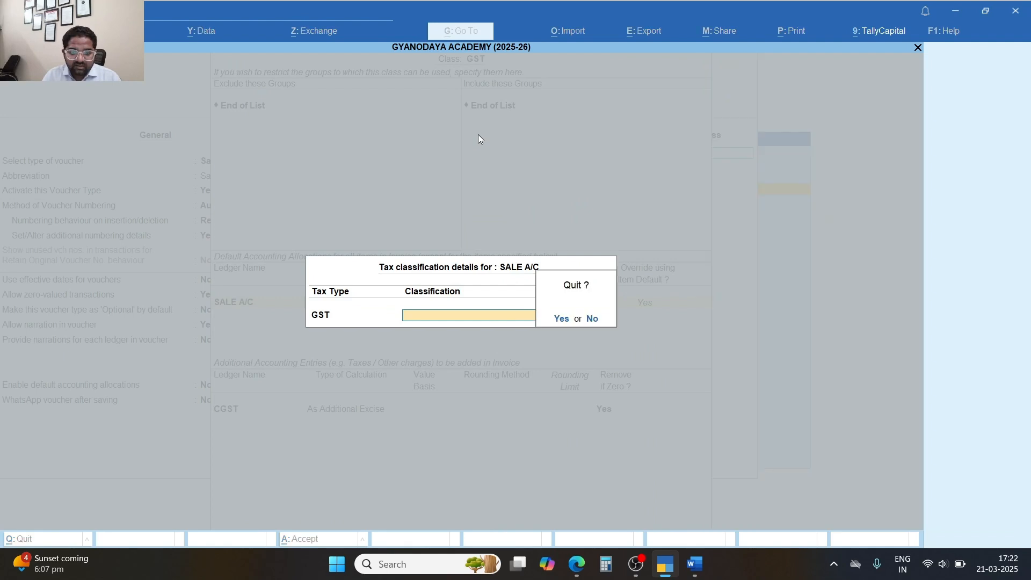
key(Return)
key(Return)
key(Return)
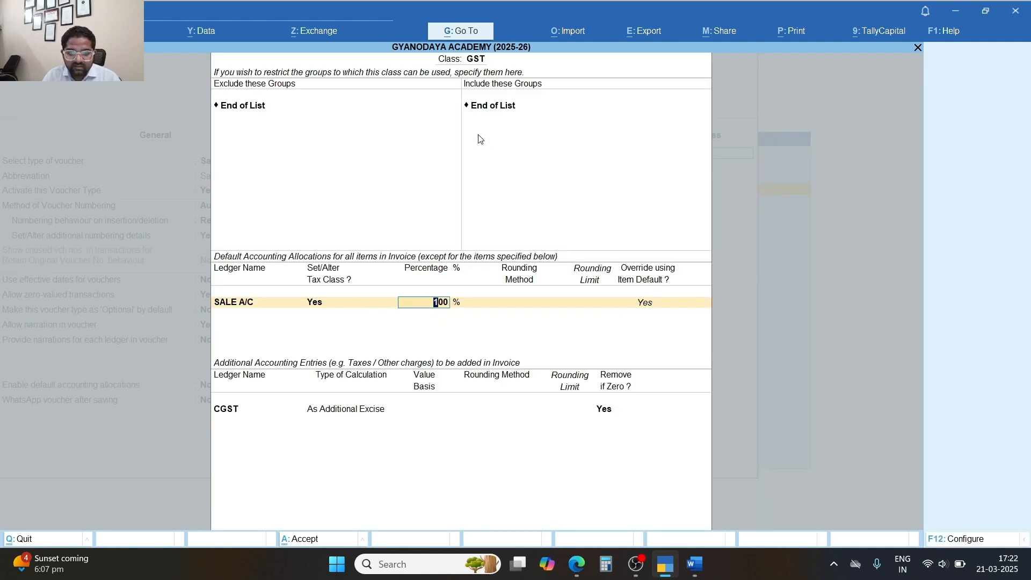
key(Return)
Set CGST to As Additional Excise and add SGST as a second tax entry.
key(Return)
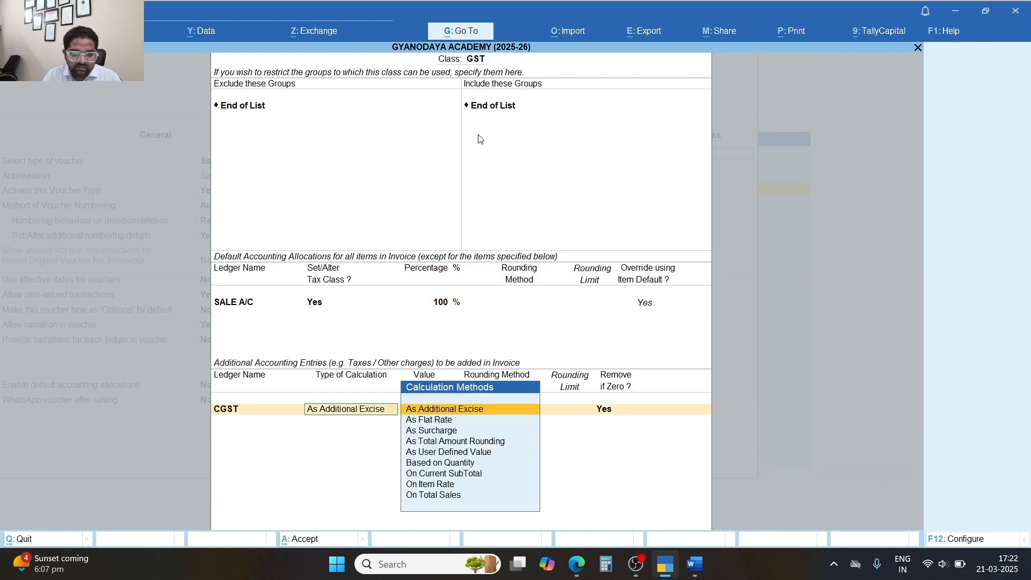
key(Return)
key(Return)
key(Return)
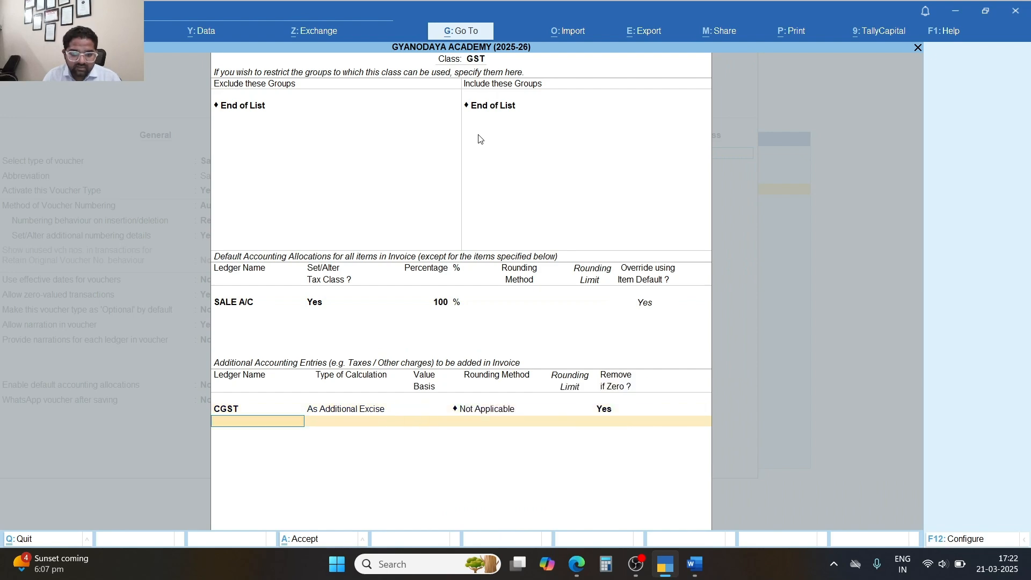
text(SG)
key(Return)
key(Return)
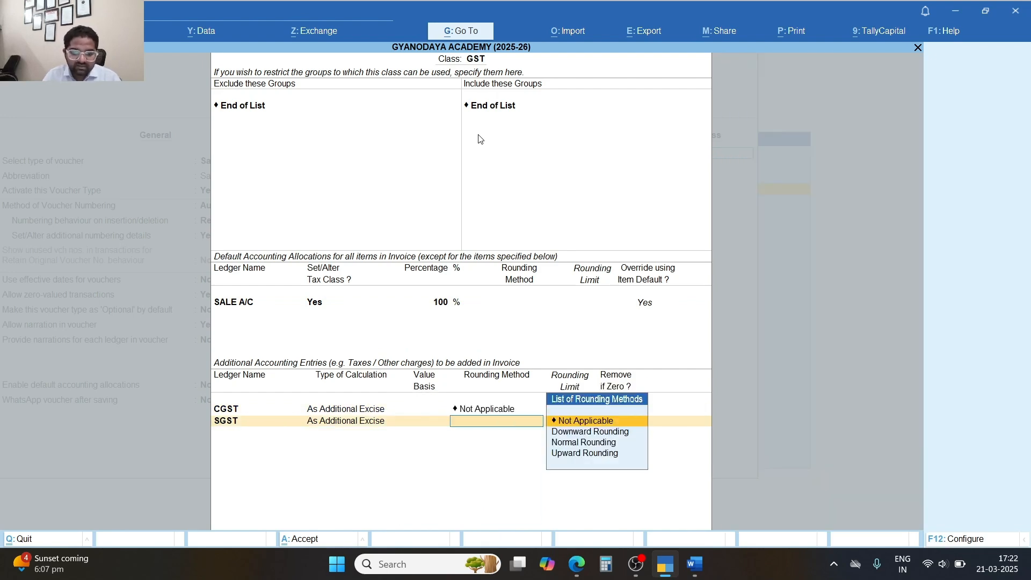
key(Return)
key(Return)
Drop an attempted IGST entry and confirm the GST class with CGST and SGST.
text(IG)
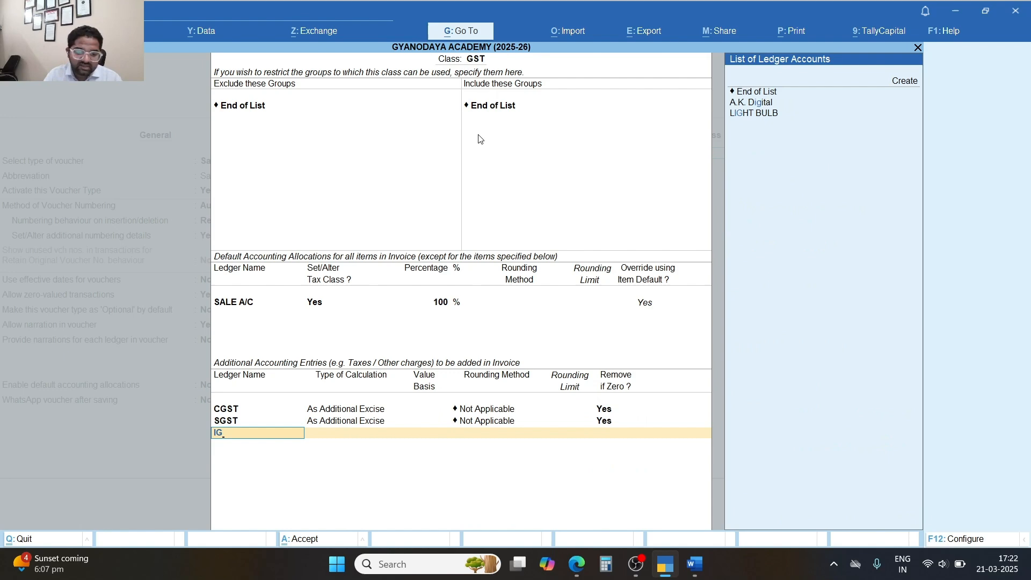
key(Return)
key(Down)
key(Down)
key(BackSpace)
key(BackSpace)
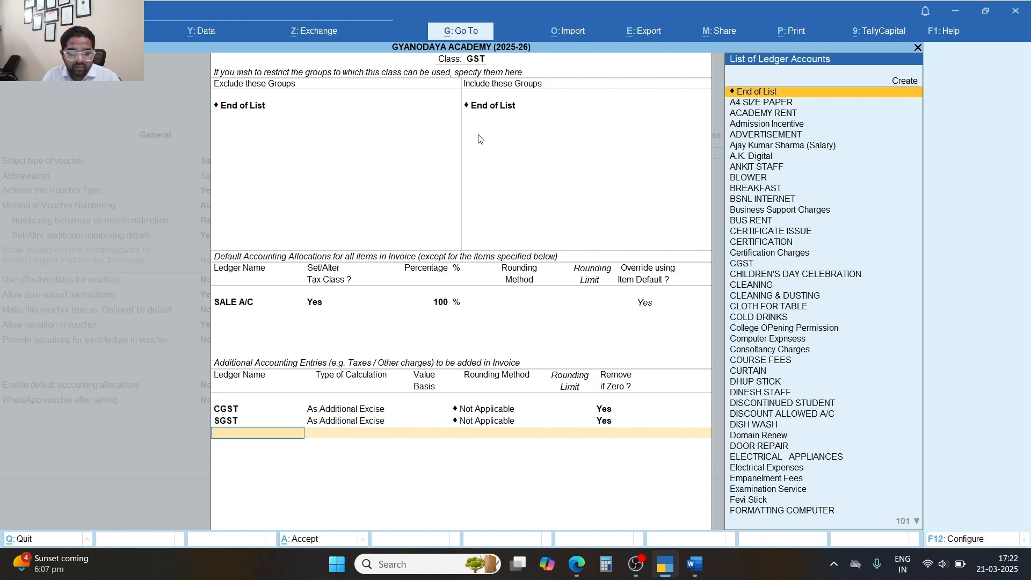
key(BackSpace)
key(BackSpace)
key(BackSpace)
key(BackSpace)
key(BackSpace)
key(BackSpace)
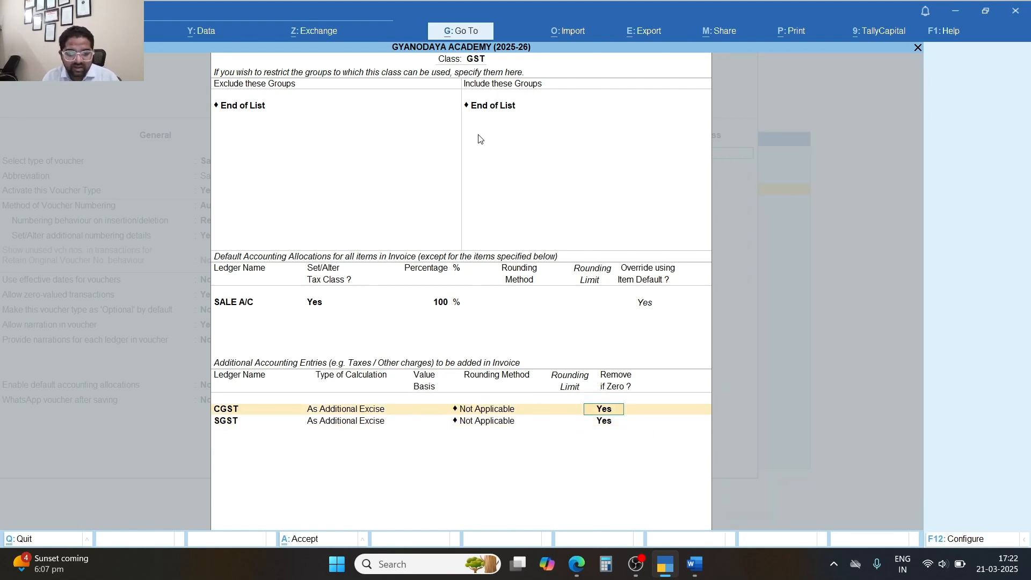
key(Return)
key(Return)
key(Return)
key(Return)
key(Return)
key(Return)
key(Return)
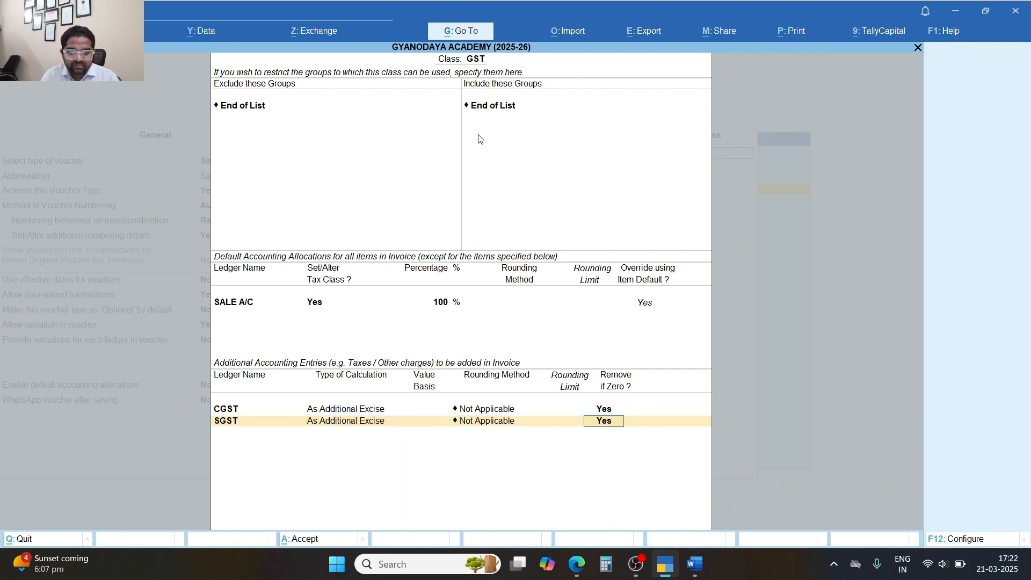
key(Return)
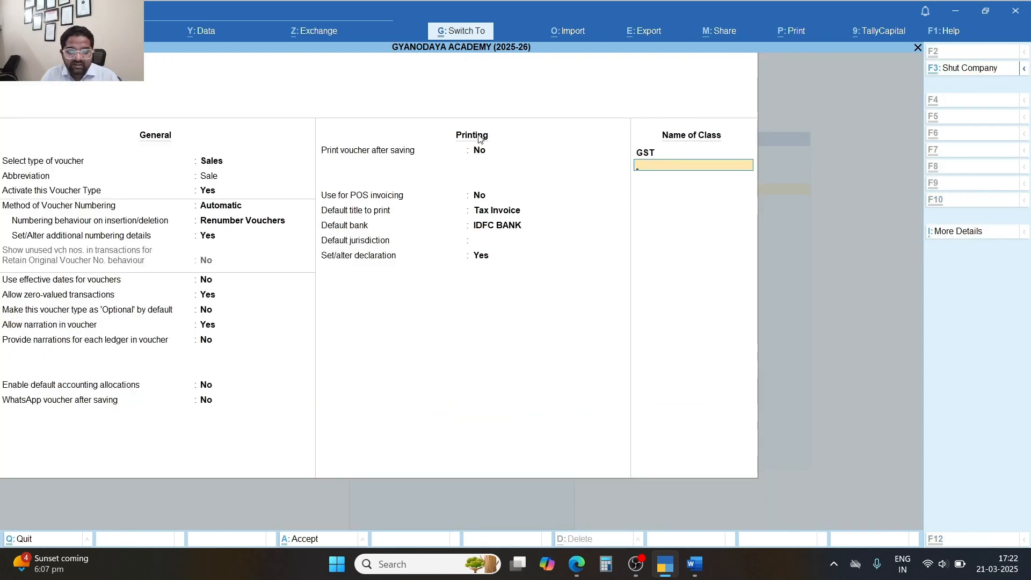
Save the Tax Invoice voucher type and return to the Gateway.
key(Escape)
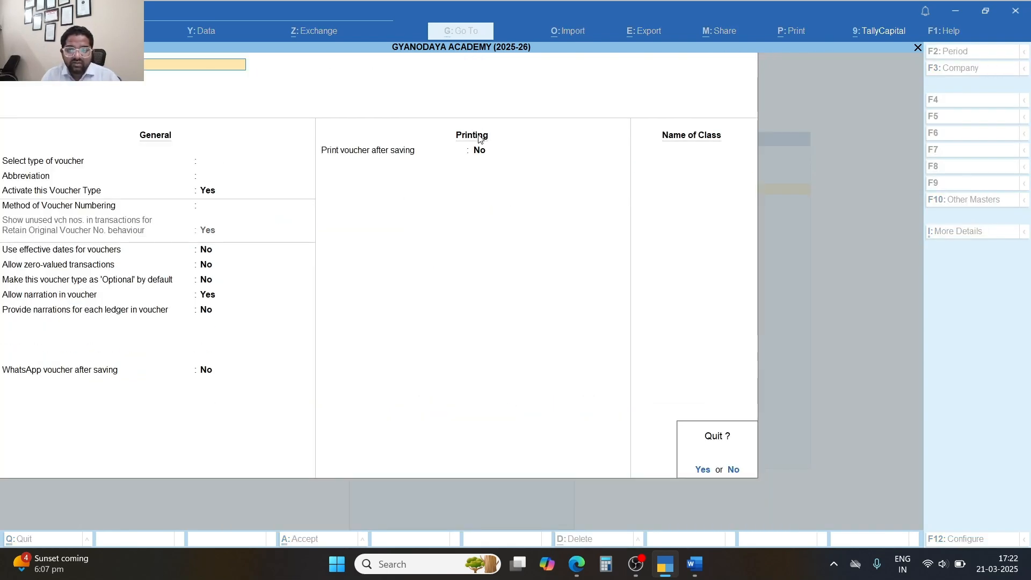
key(y)
key(Escape)
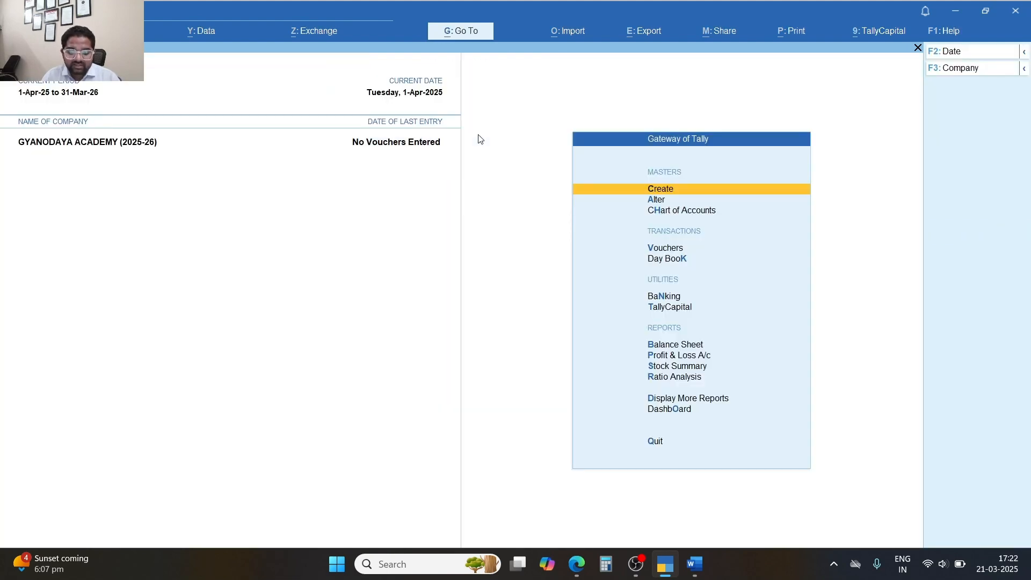
Start a new sales voucher using the Tax Invoice type with the GST class.
key(v)
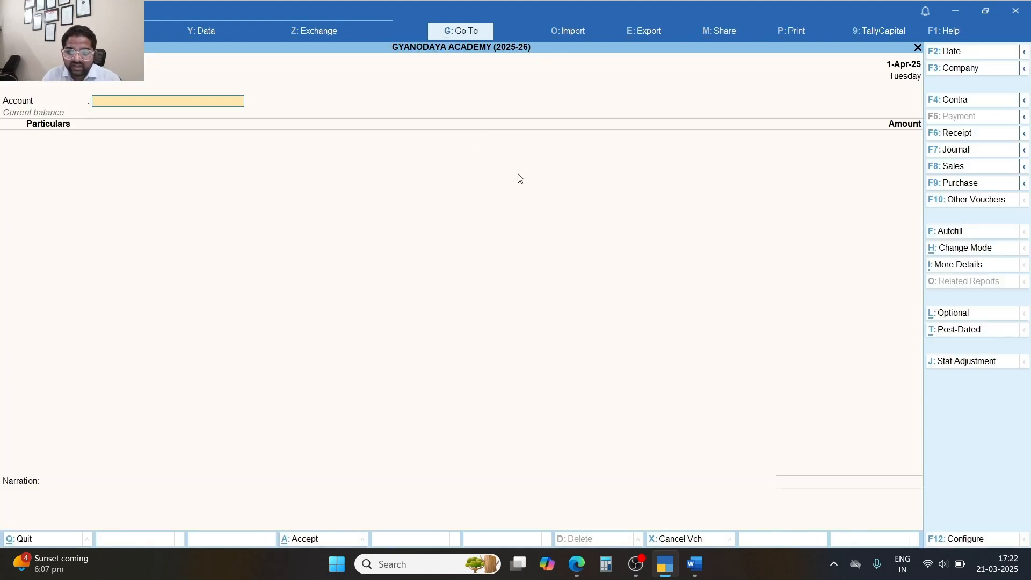
click(973, 169)
key(Down)
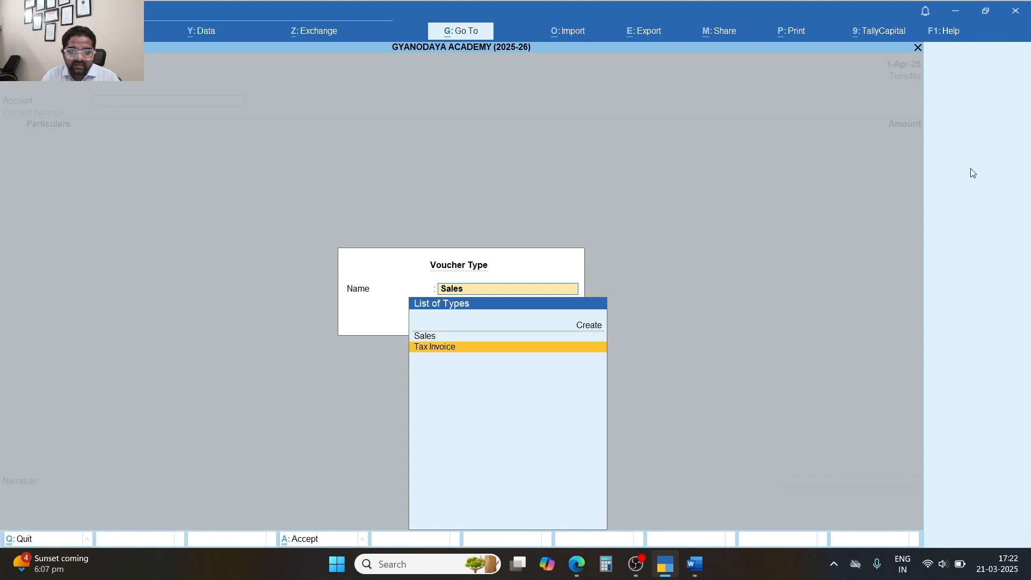
key(Up)
key(Down)
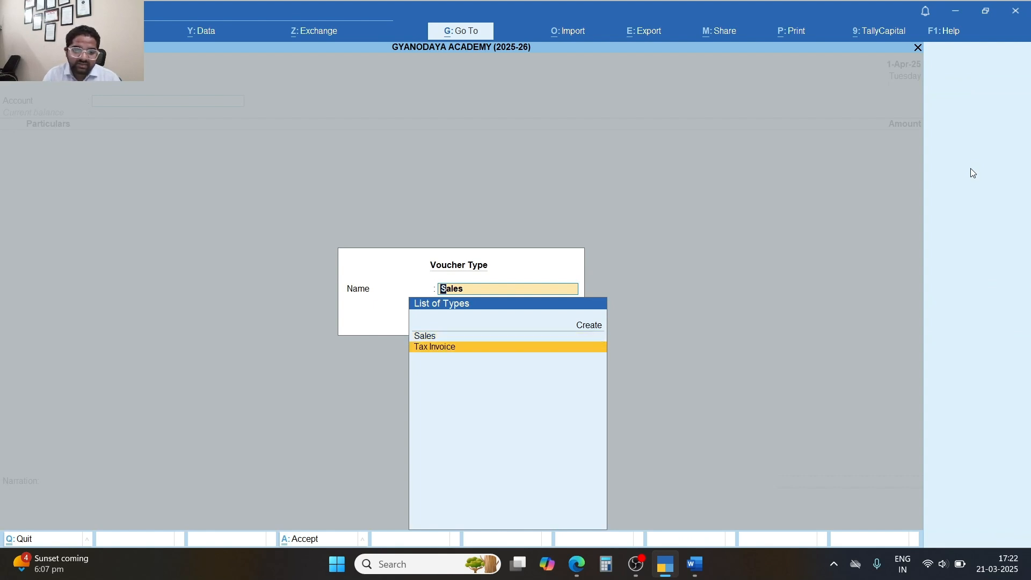
key(Return)
key(Down)
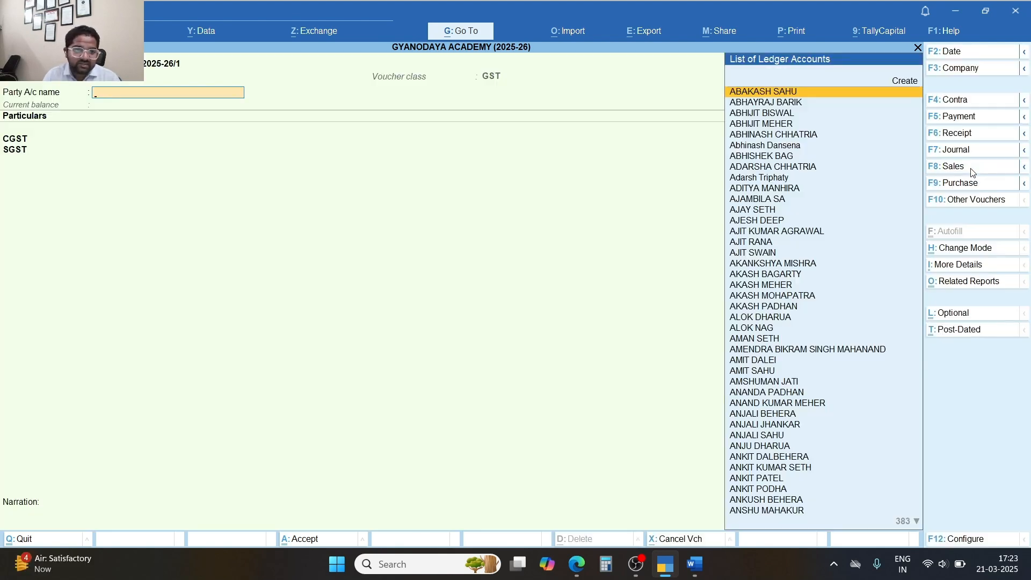
key(Return)
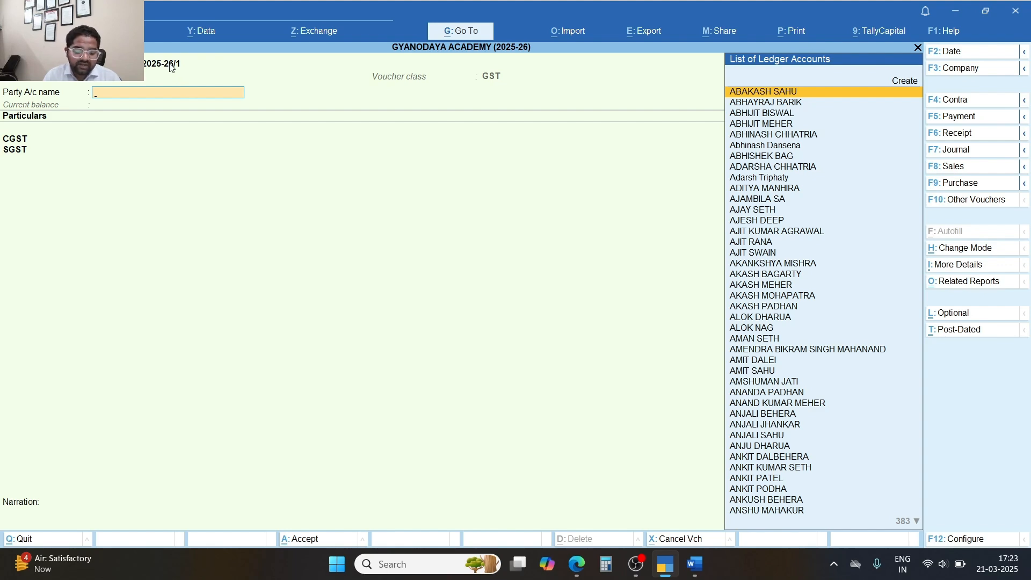
Switch the voucher to Item Invoice mode and pick the first customer as party.
key(ctrl+h)
key(Up)
key(Return)
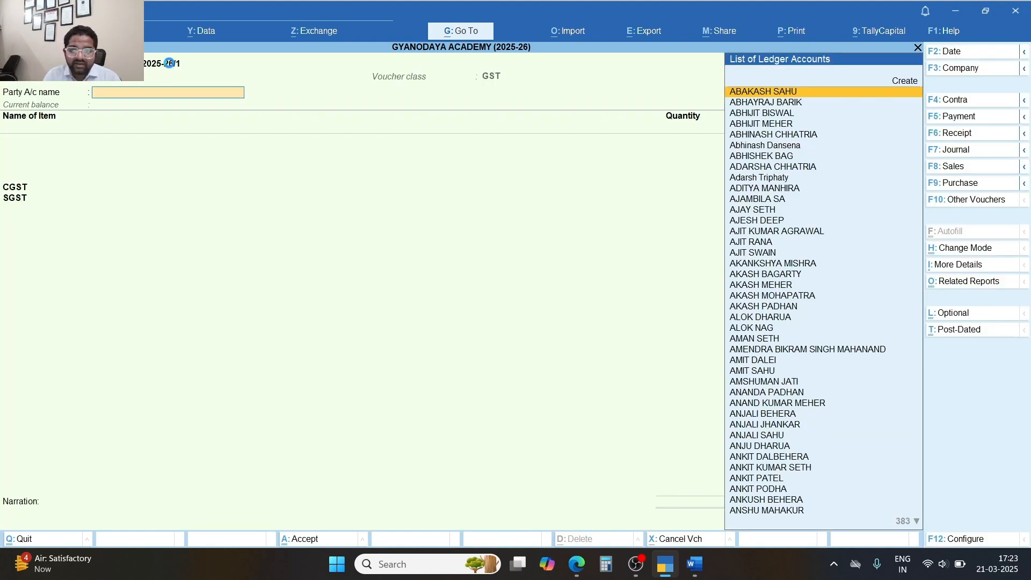
key(Return)
key(ctrl+a)
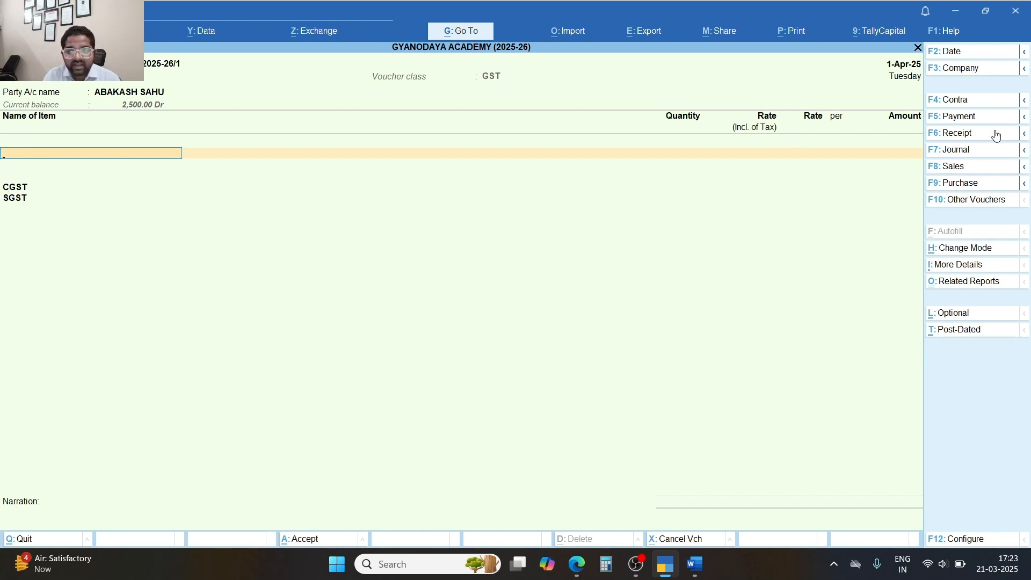
Reselect Tax Invoice as the voucher type with voucher class Not Applicable.
click(977, 171)
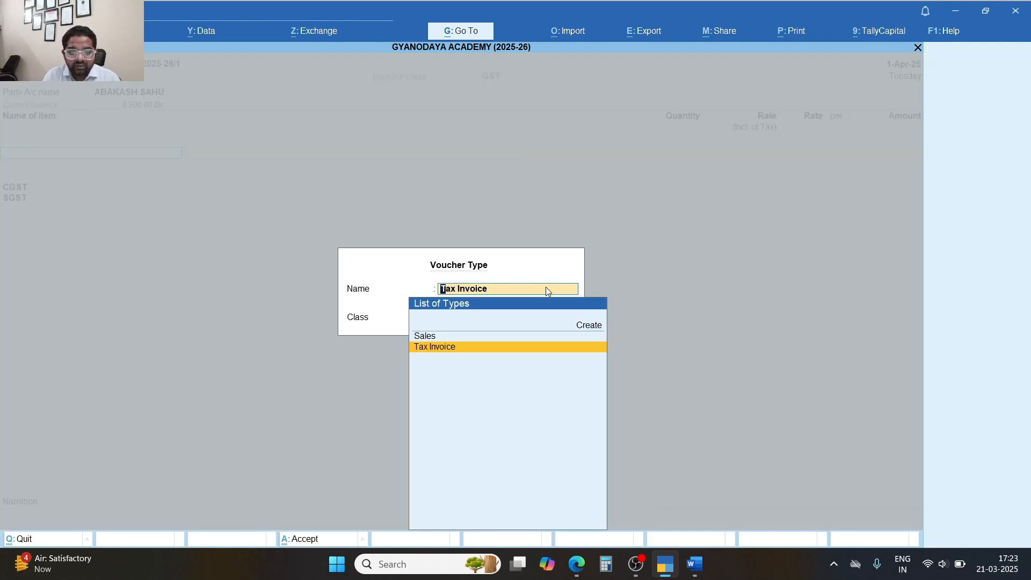
key(Return)
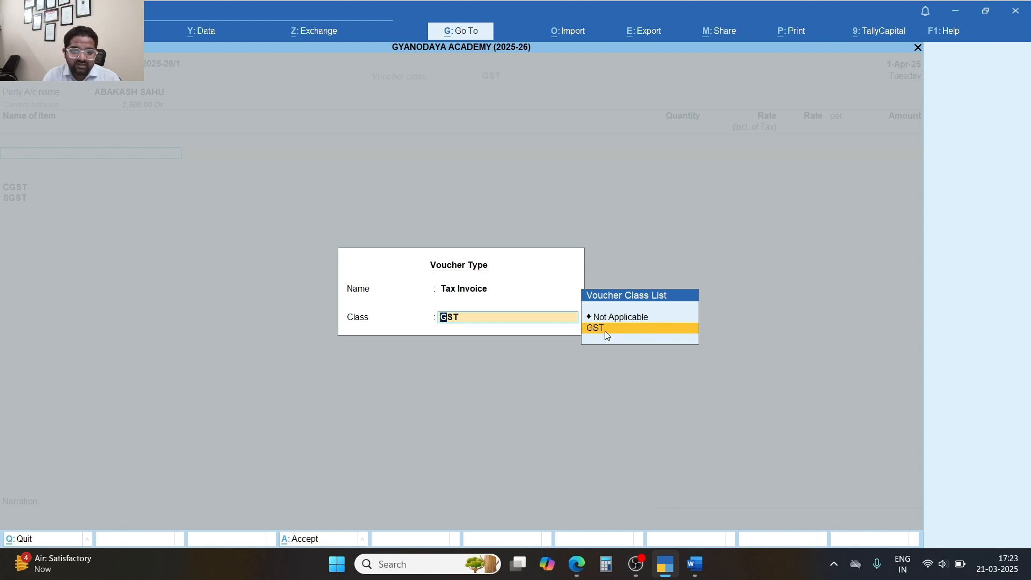
key(Up)
key(Return)
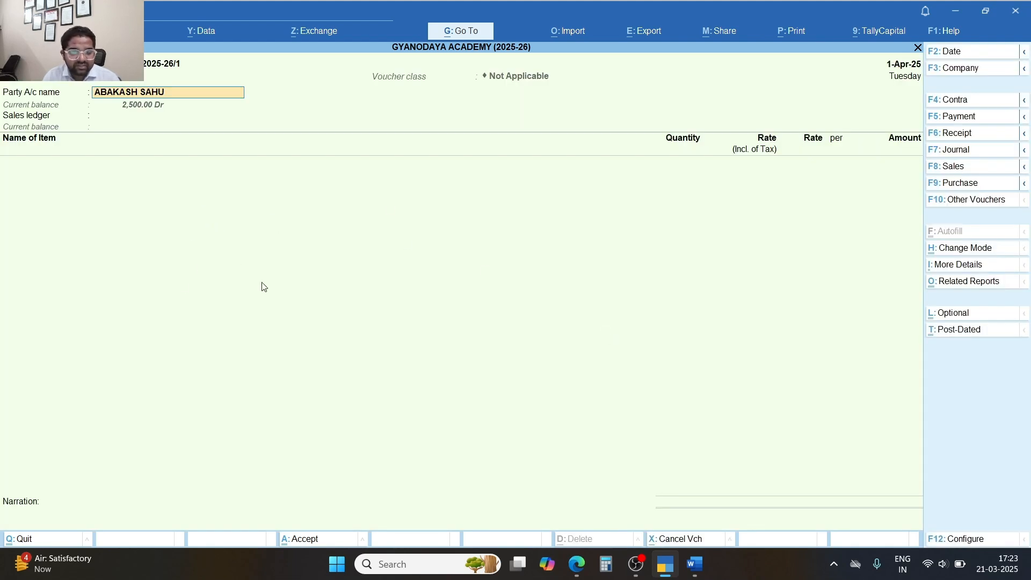